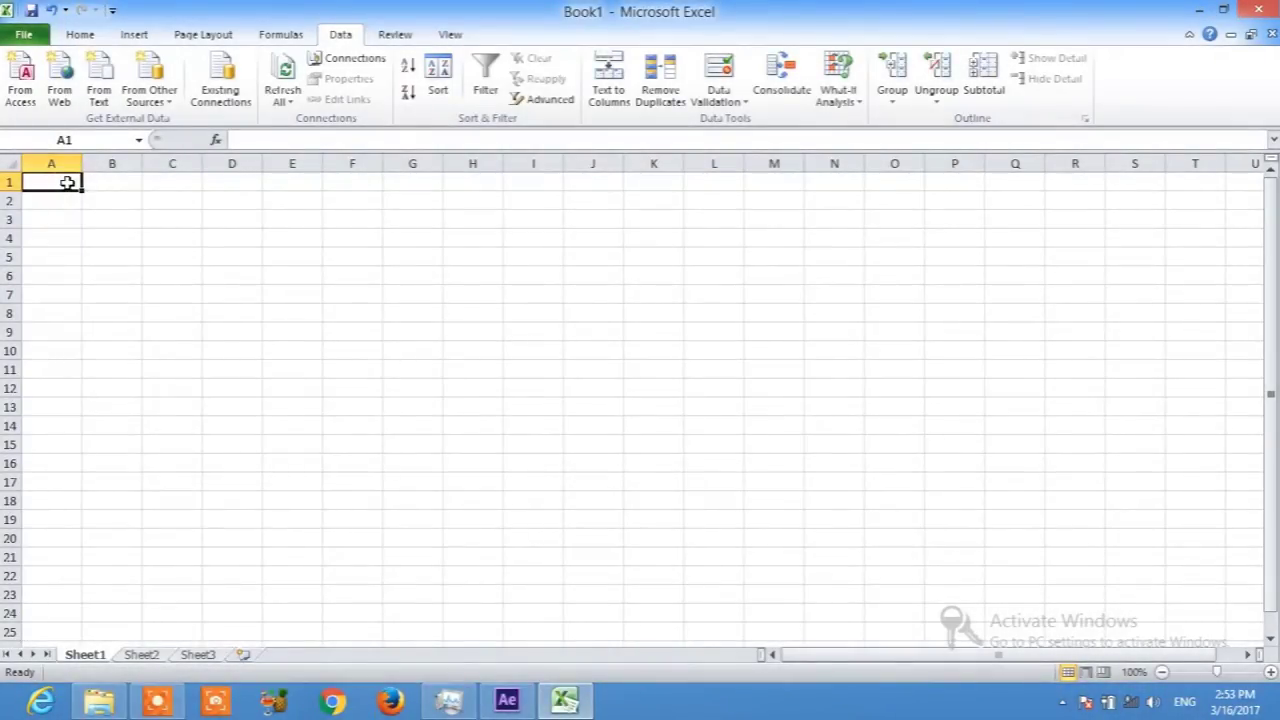
- Enter the header 'Name of Employee' in A1 and widen column A to fit it
{"action": "type", "text": "Name"}
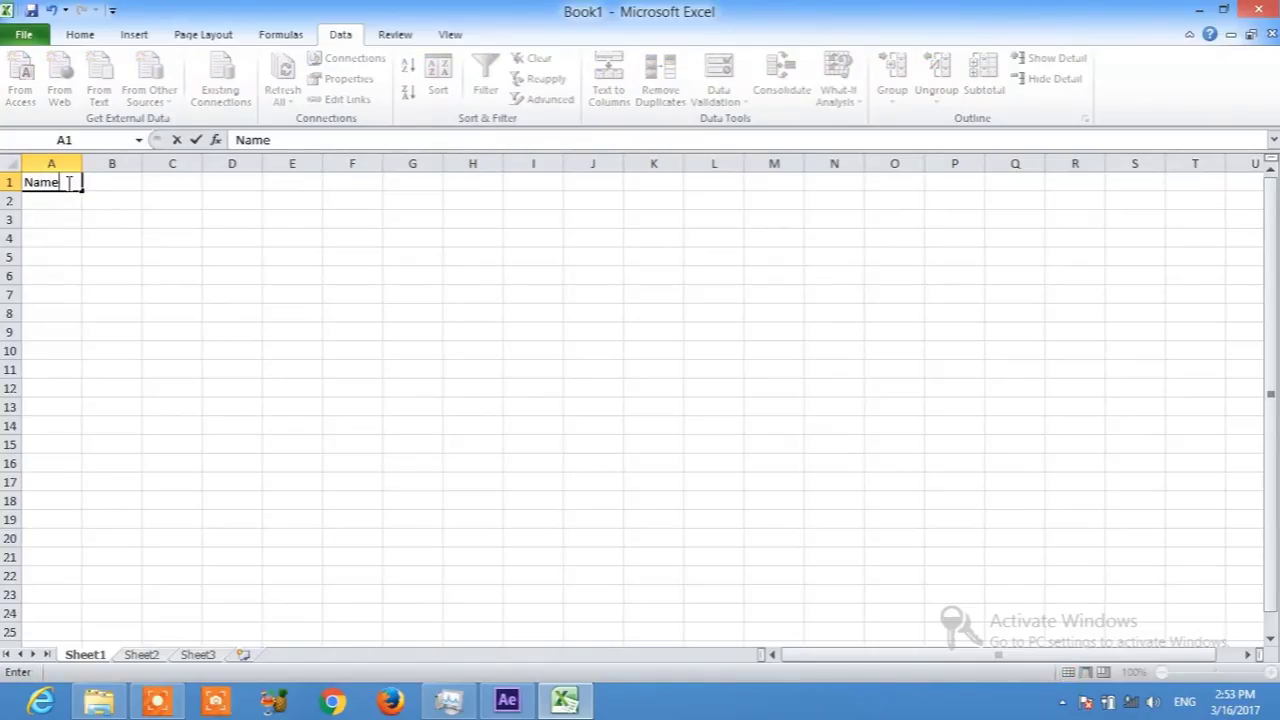
{"action": "type", "text": " of"}
{"action": "type", "text": "mploye"}
{"action": "type", "text": "ee"}
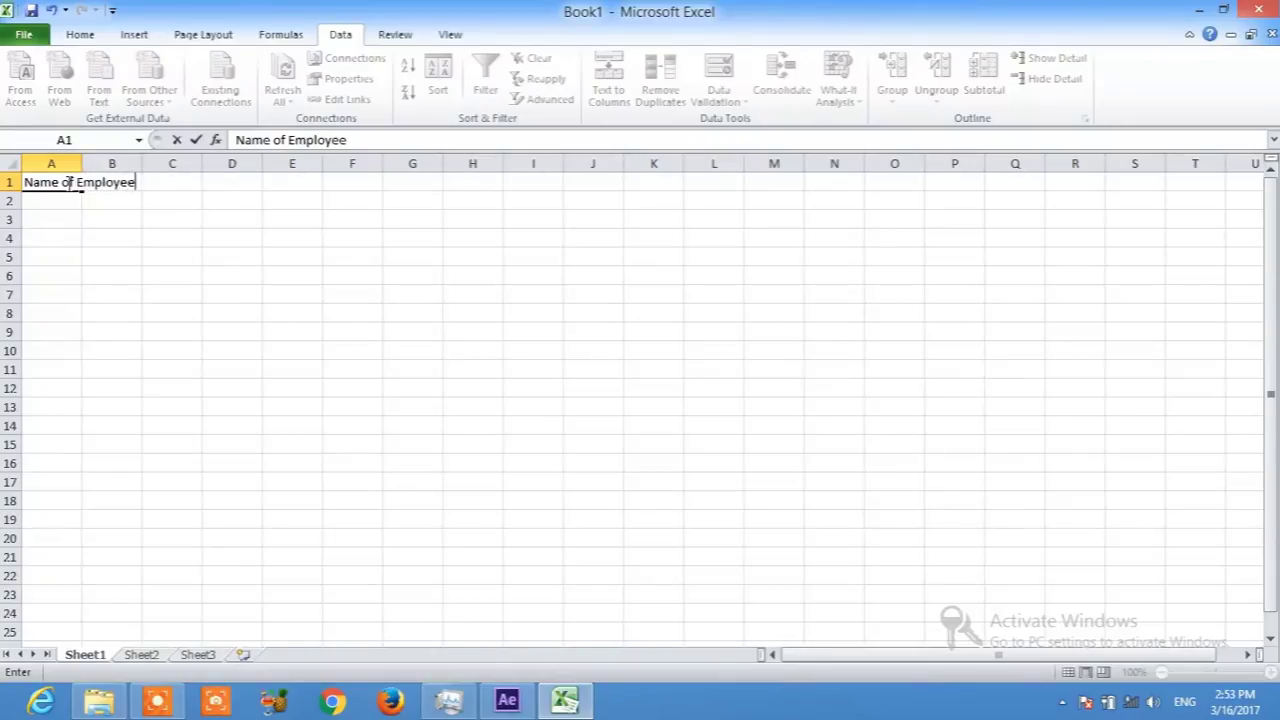
{"action": "left_click", "coordinate": [166, 236]}
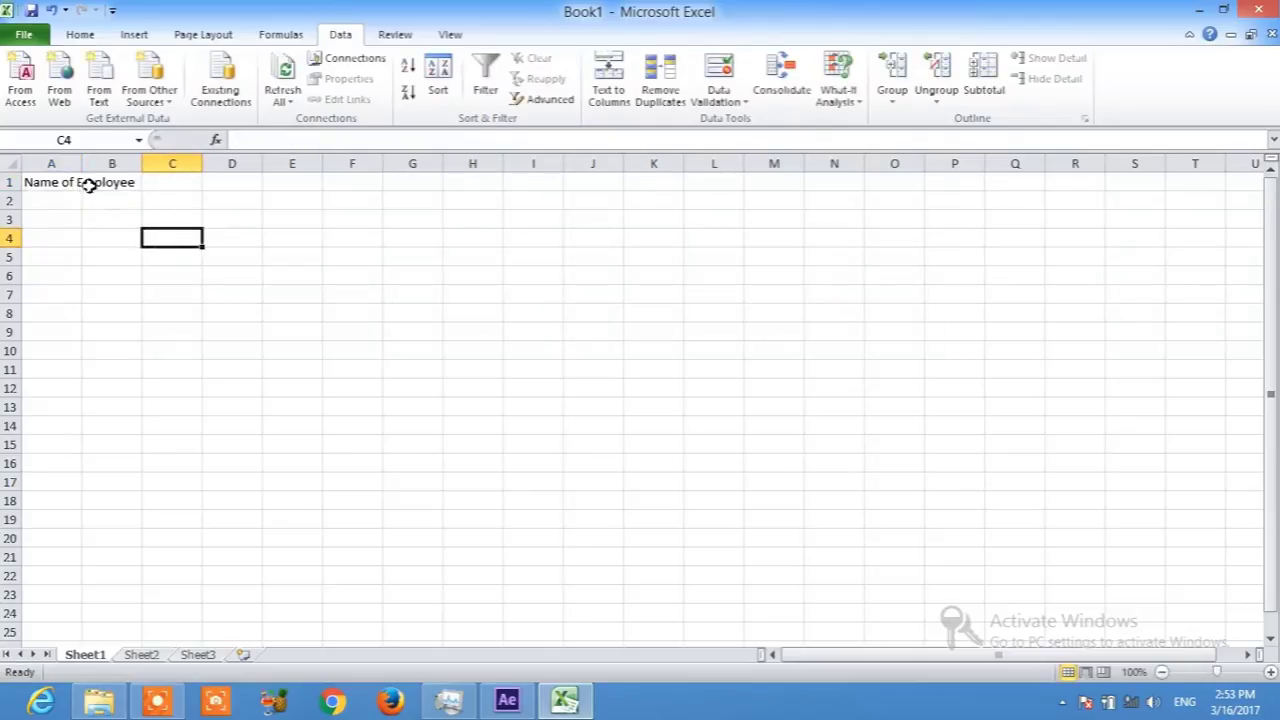
{"action": "left_click_drag", "start_coordinate": [83, 165], "coordinate": [141, 164]}
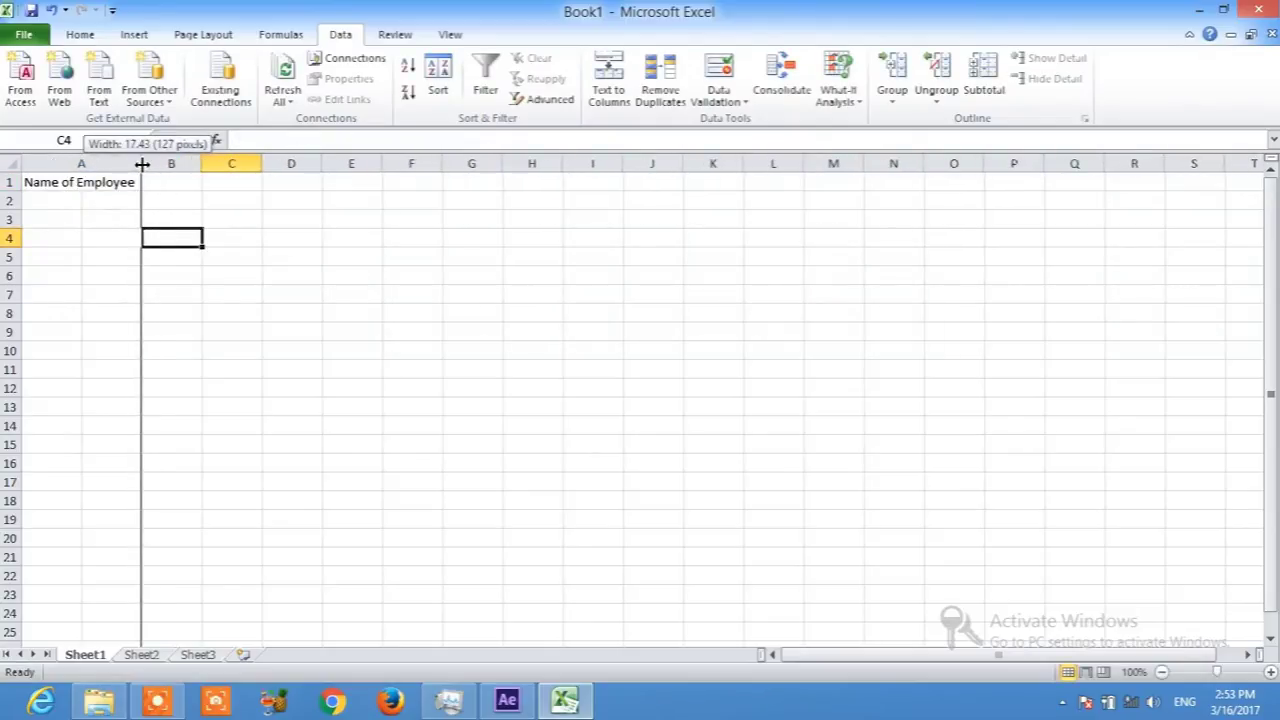
- Enter 'Month of Joining' in B1, widen column B and make row 1 taller
{"action": "left_click", "coordinate": [172, 183]}
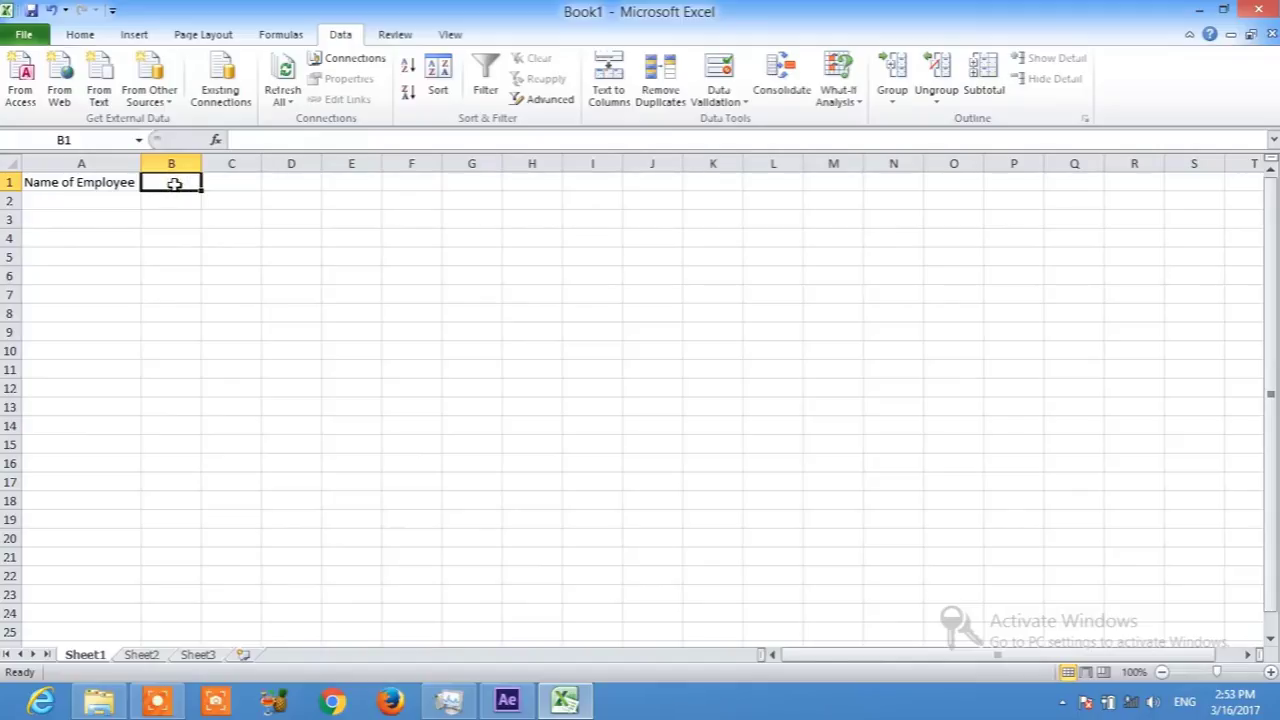
{"action": "type", "text": "Month of Joining"}
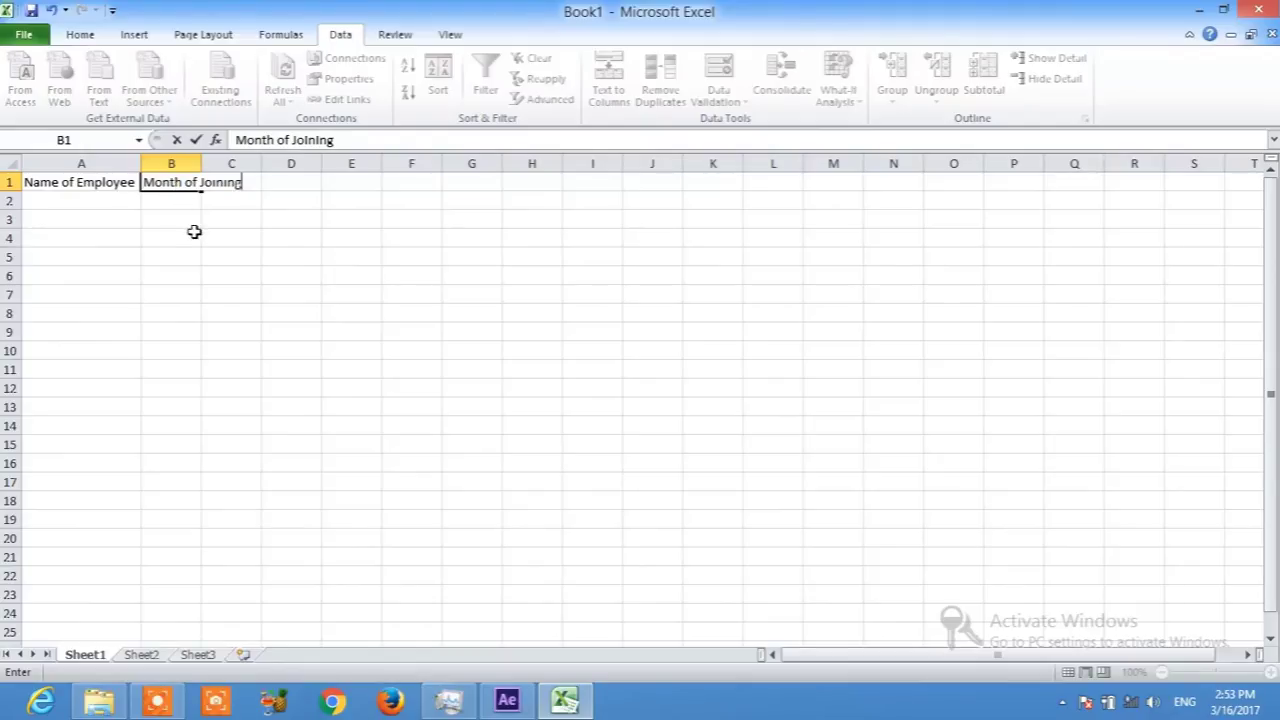
{"action": "left_click", "coordinate": [194, 231]}
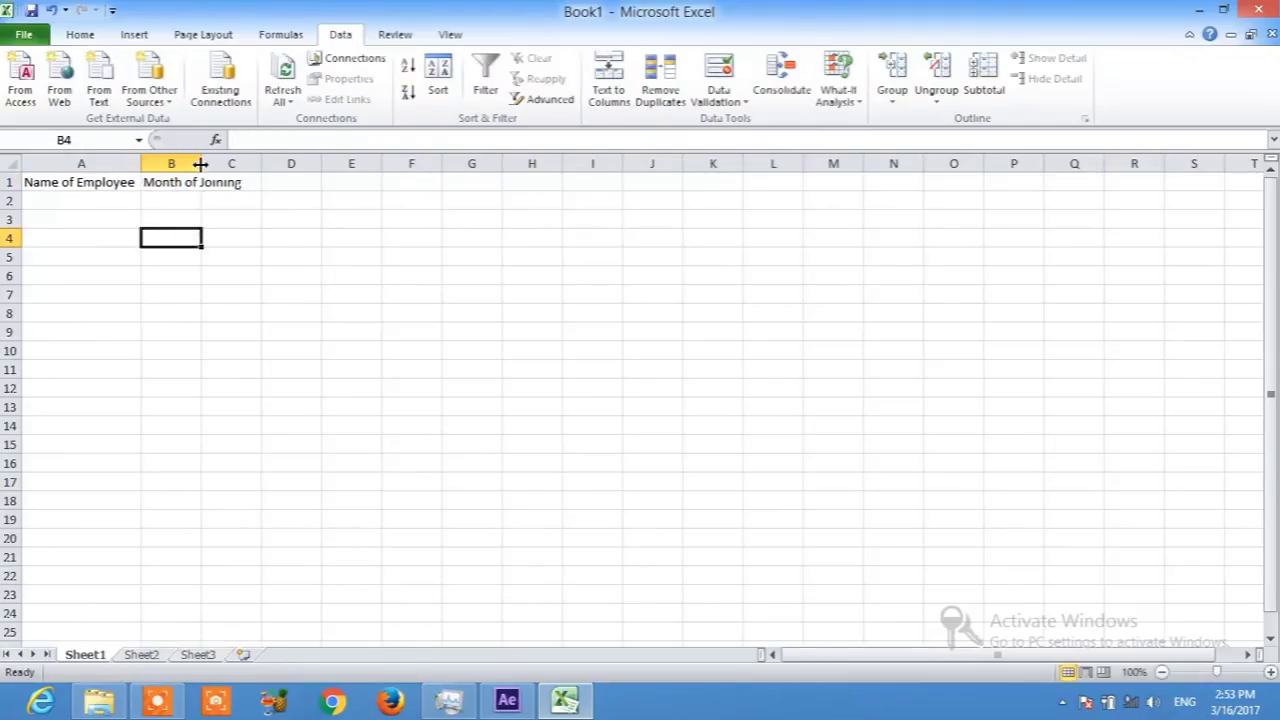
{"action": "left_click_drag", "start_coordinate": [201, 164], "coordinate": [263, 164]}
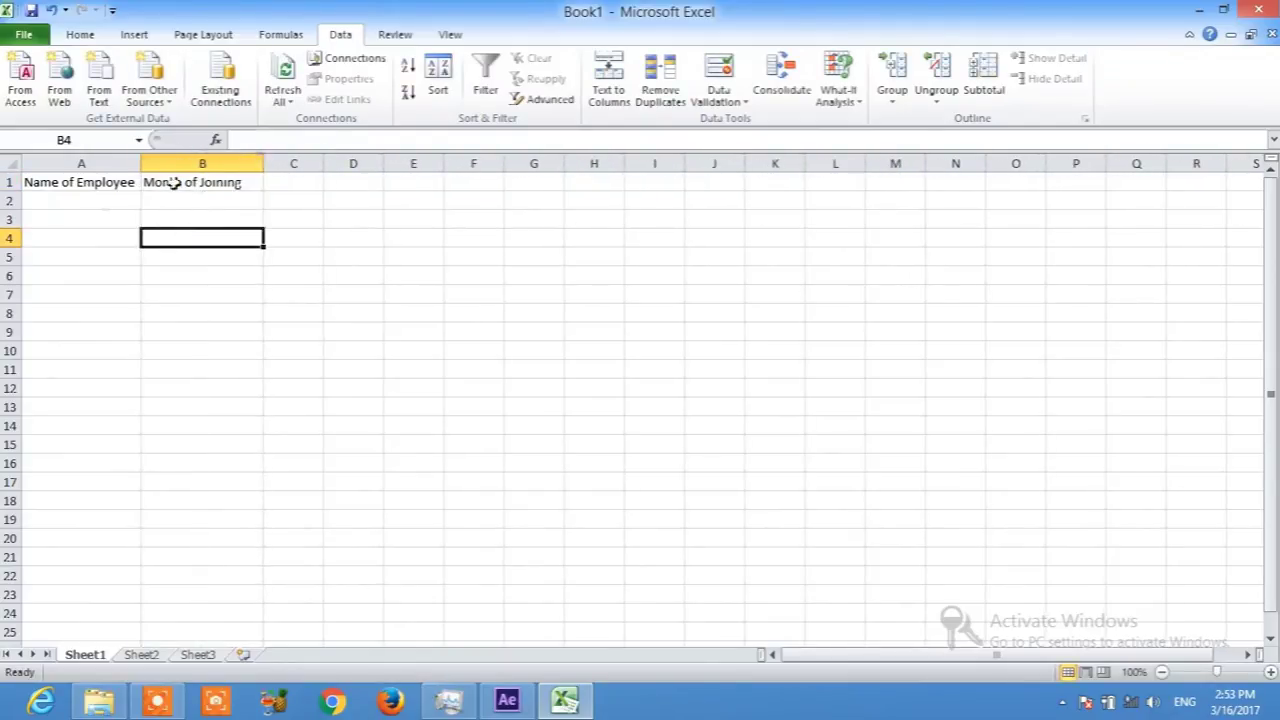
{"action": "mouse_move", "coordinate": [10, 190]}
{"action": "left_mouse_down"}
{"action": "mouse_move", "coordinate": [10, 206]}
{"action": "mouse_move", "coordinate": [165, 177]}
{"action": "left_mouse_up"}
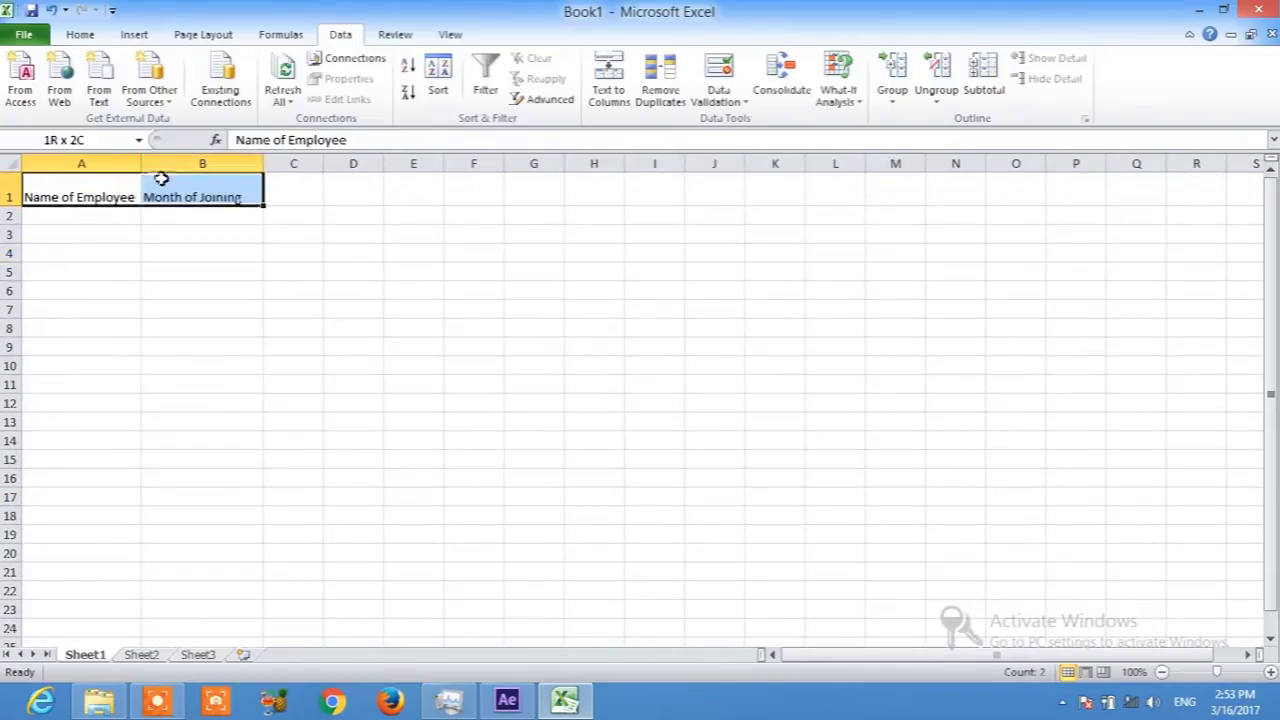
- Make the headers bold and one font size larger, widening column A to fit
{"action": "left_click", "coordinate": [80, 34]}
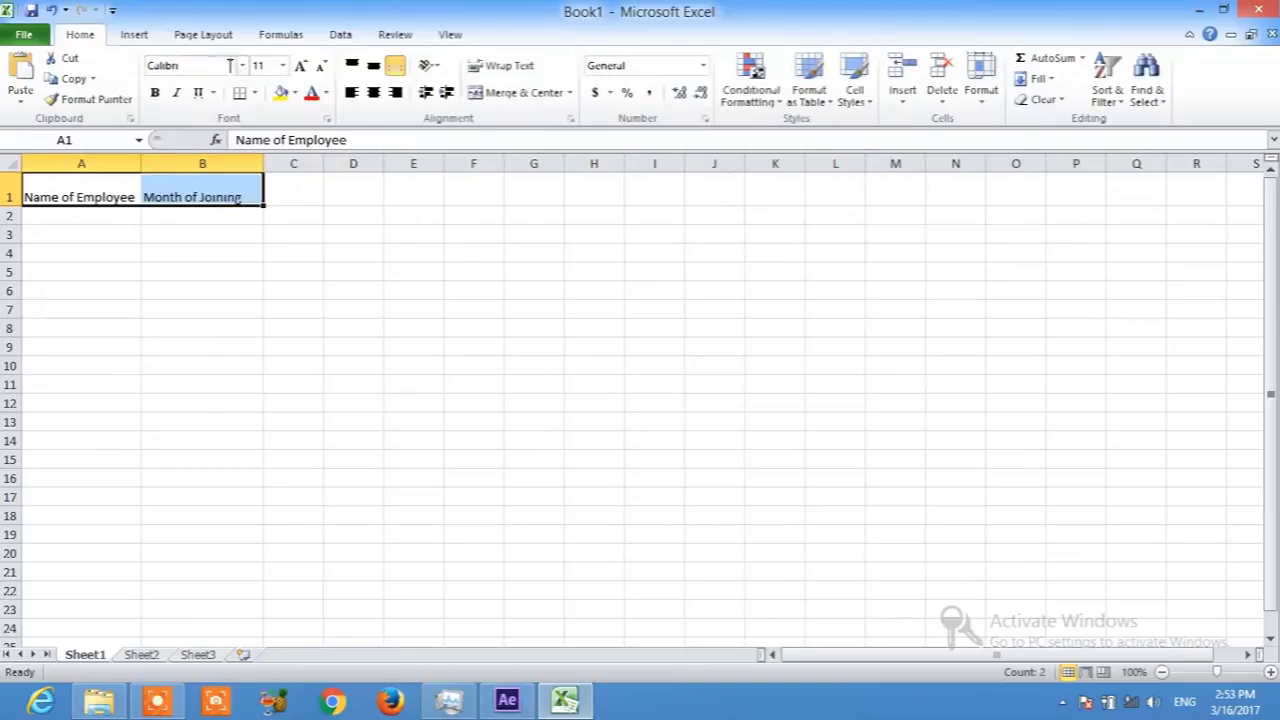
{"action": "left_click", "coordinate": [305, 70]}
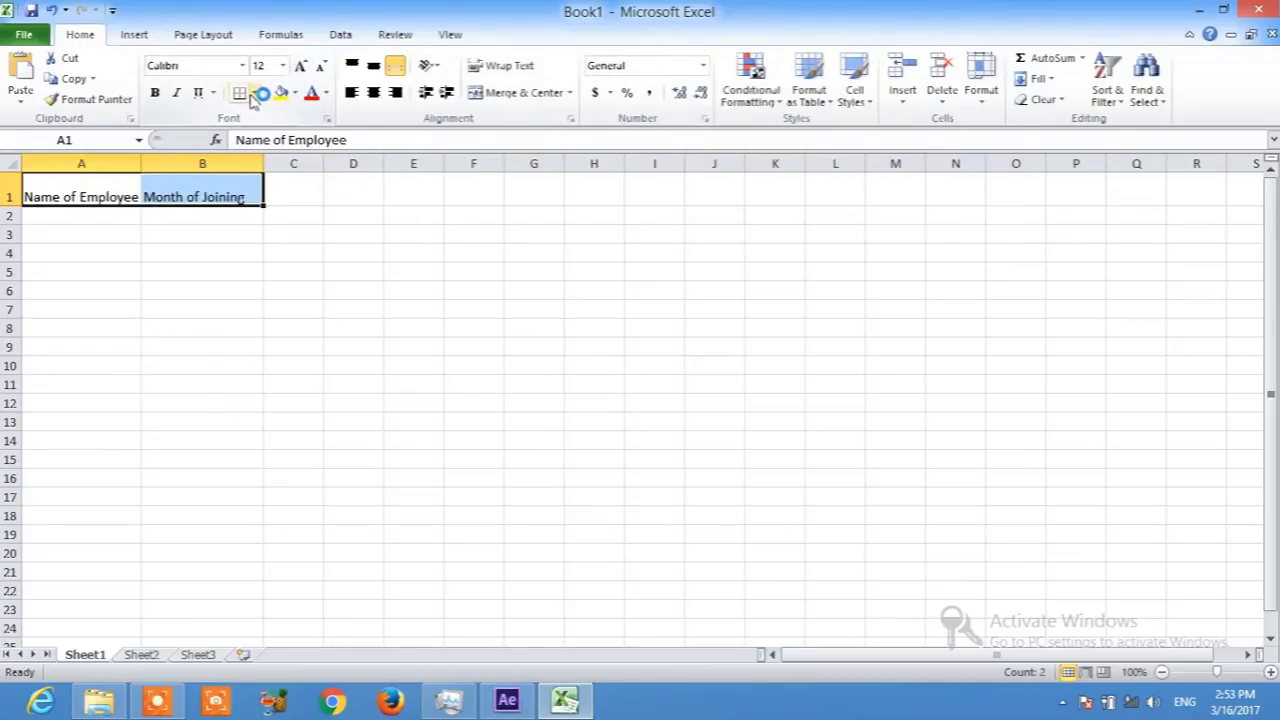
{"action": "left_click", "coordinate": [156, 95]}
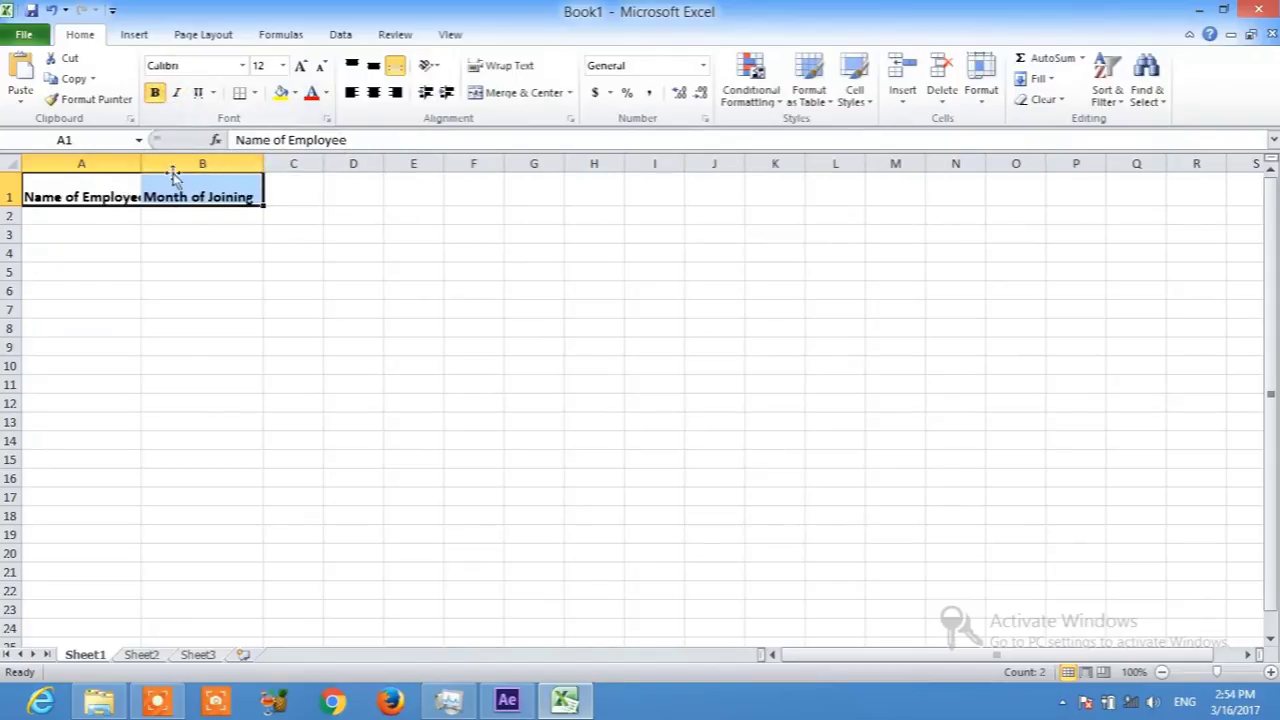
{"action": "left_click_drag", "start_coordinate": [141, 163], "coordinate": [148, 163]}
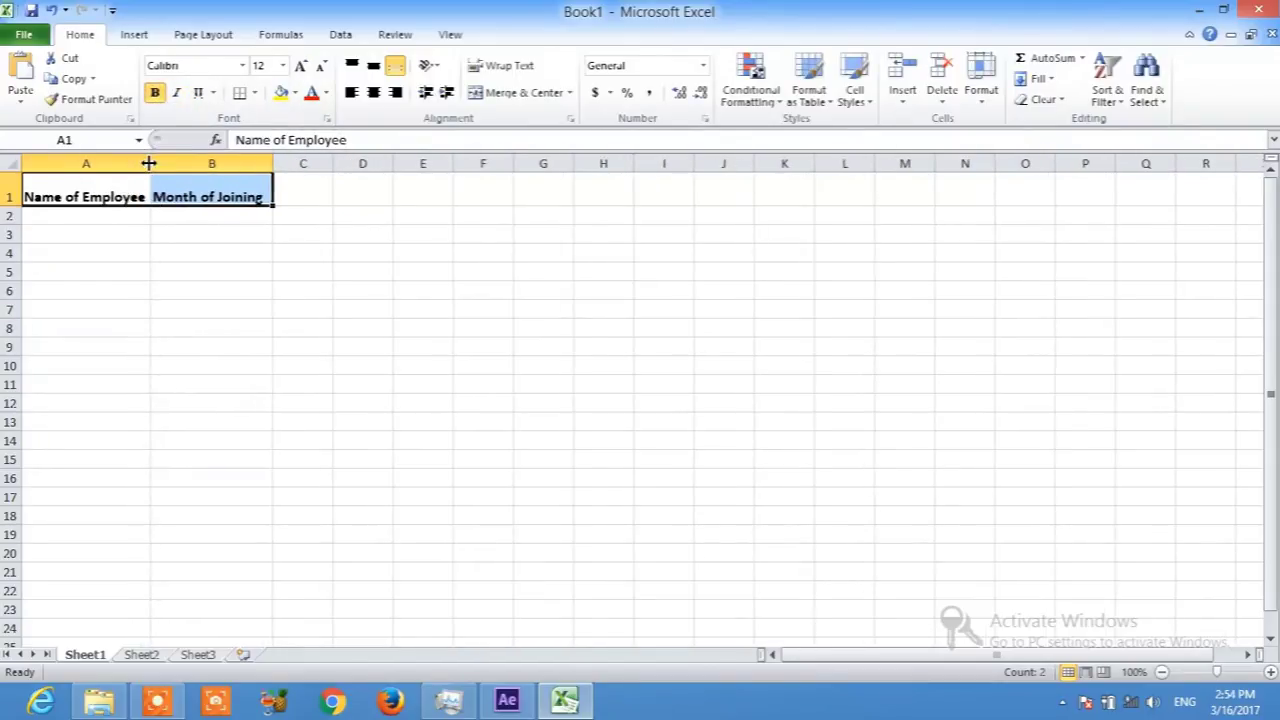
{"action": "left_click", "coordinate": [204, 270]}
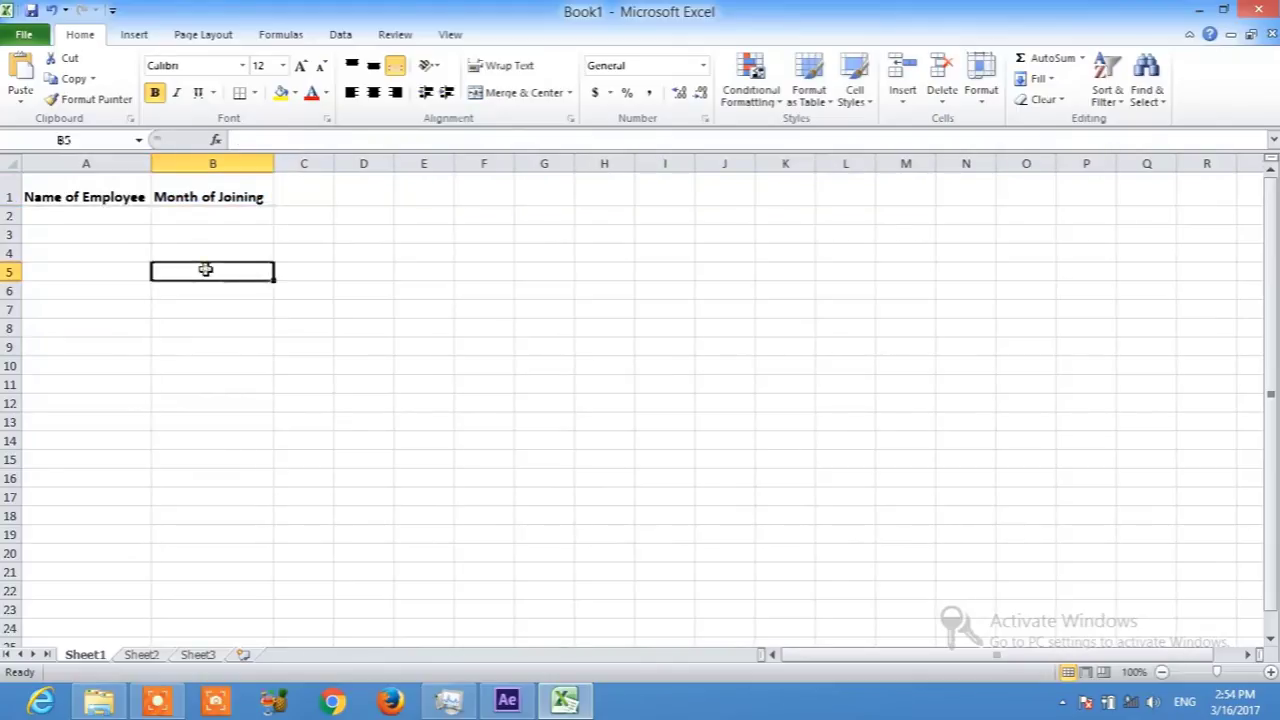
- Apply All Borders to A1:B21 to form the table grid
{"action": "mouse_move", "coordinate": [97, 196]}
{"action": "left_mouse_down"}
{"action": "mouse_move", "coordinate": [215, 433]}
{"action": "mouse_move", "coordinate": [268, 578]}
{"action": "left_mouse_up"}
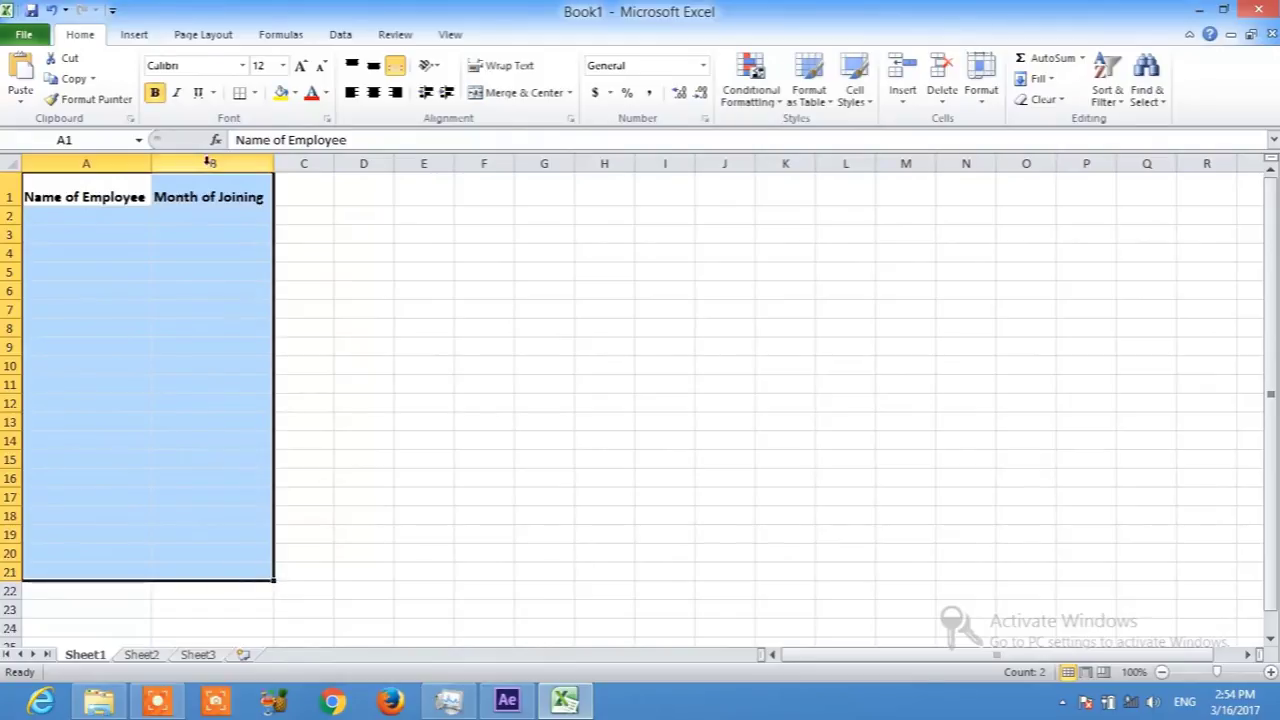
{"action": "left_click", "coordinate": [254, 93]}
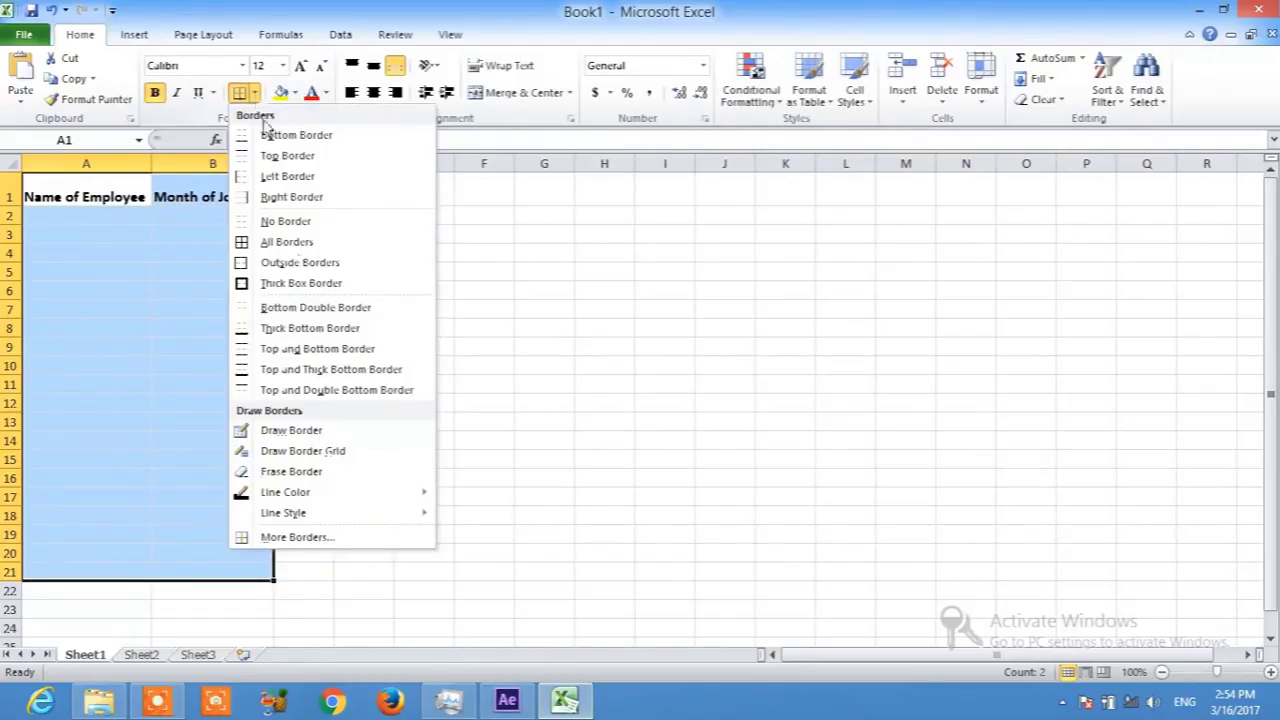
{"action": "left_click", "coordinate": [327, 242]}
{"action": "left_click", "coordinate": [376, 311]}
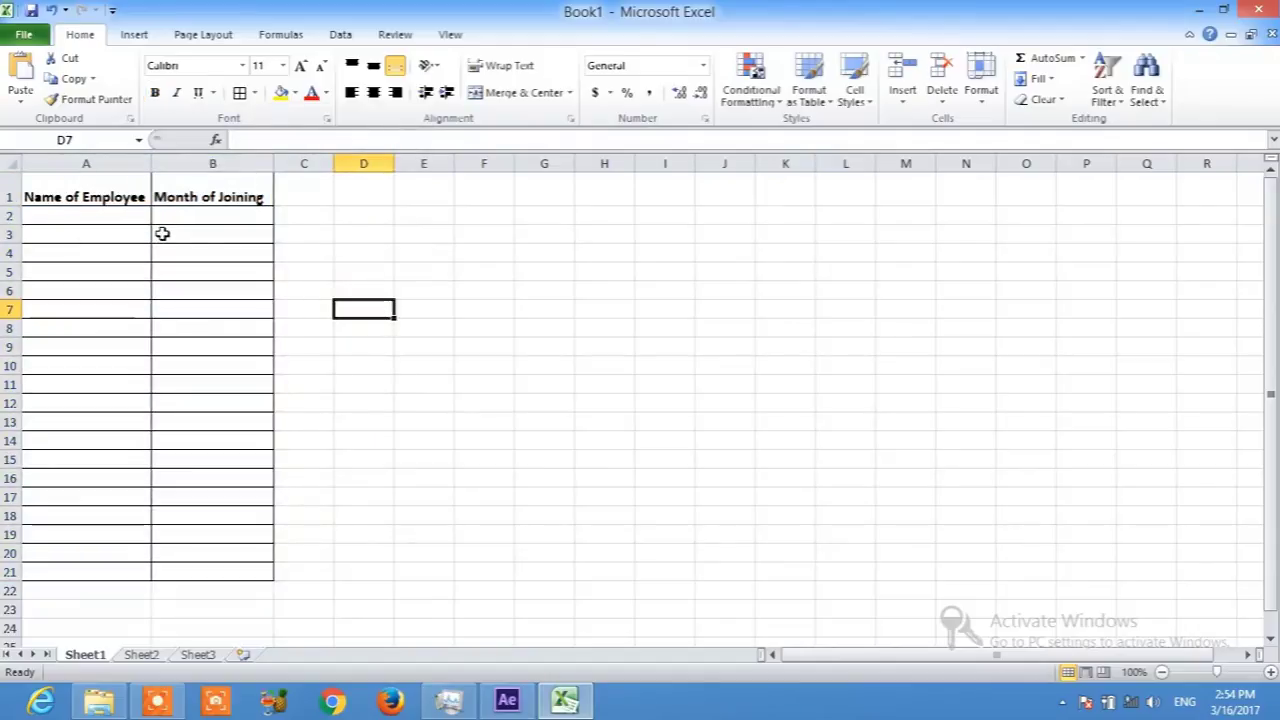
{"action": "left_click", "coordinate": [216, 190]}
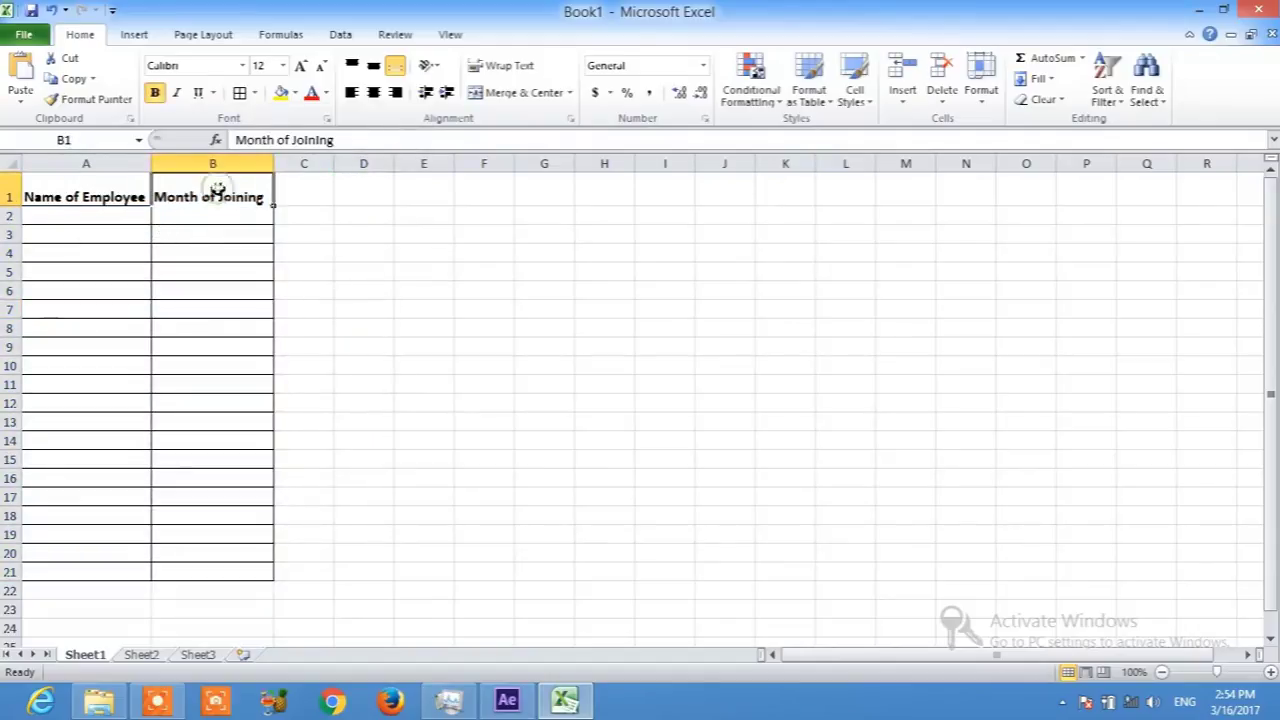
{"action": "left_click", "coordinate": [104, 218]}
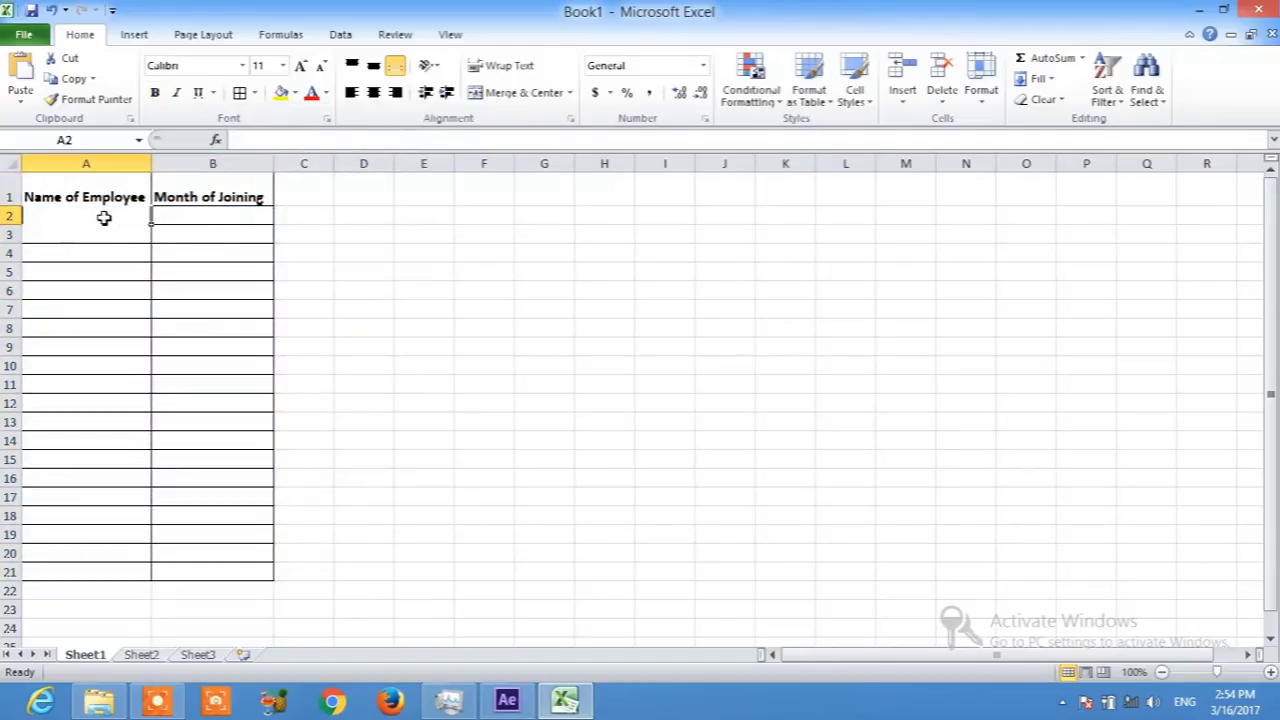
{"action": "type", "text": "John"}
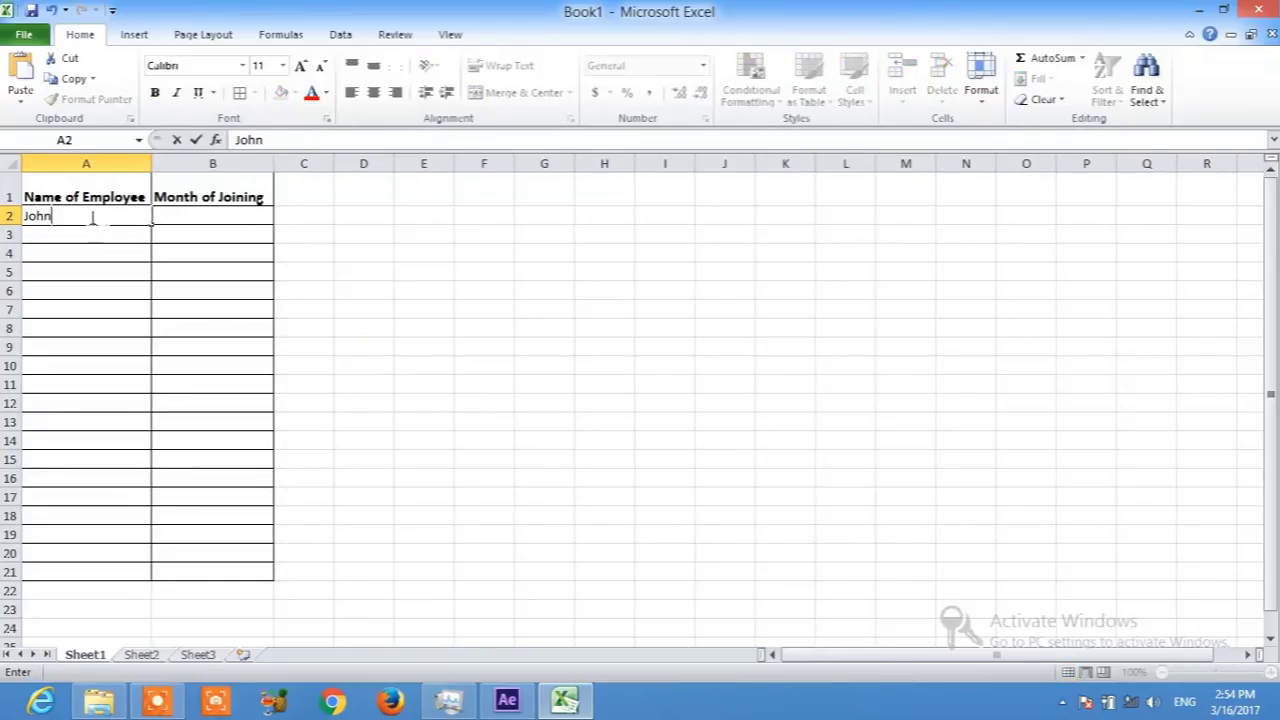
{"action": "left_click", "coordinate": [62, 235]}
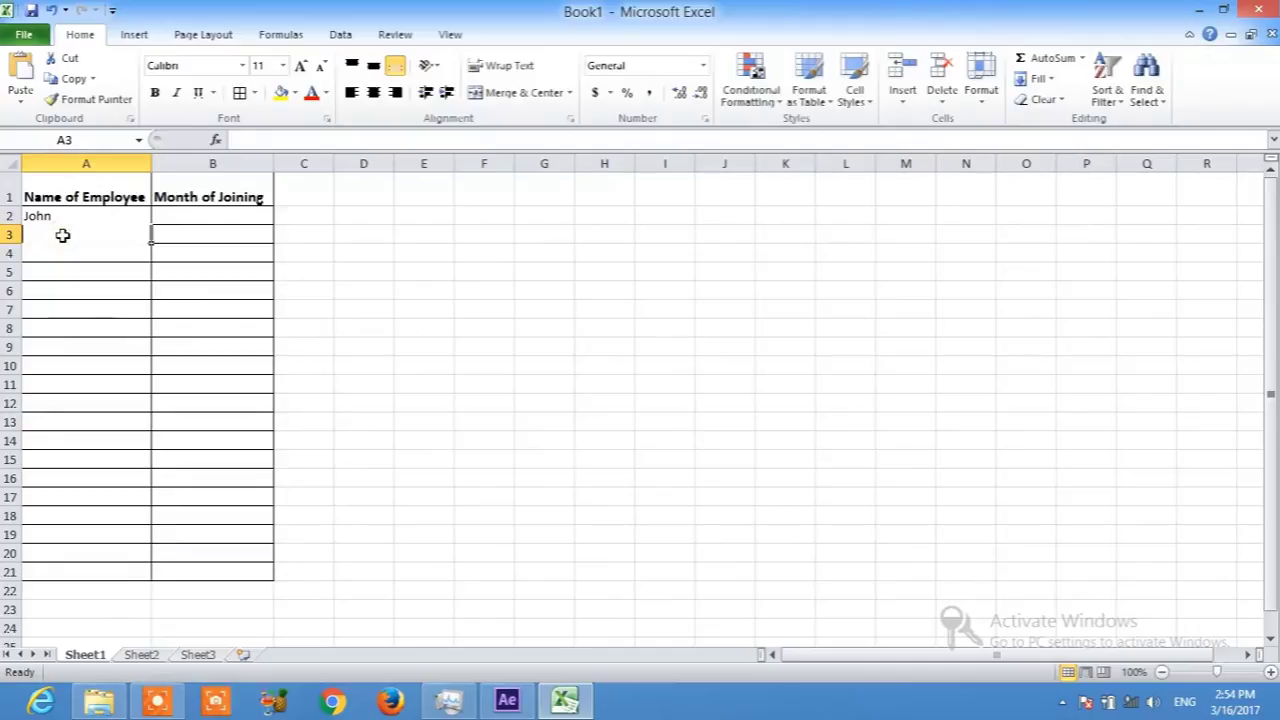
{"action": "type", "text": "Reeta"}
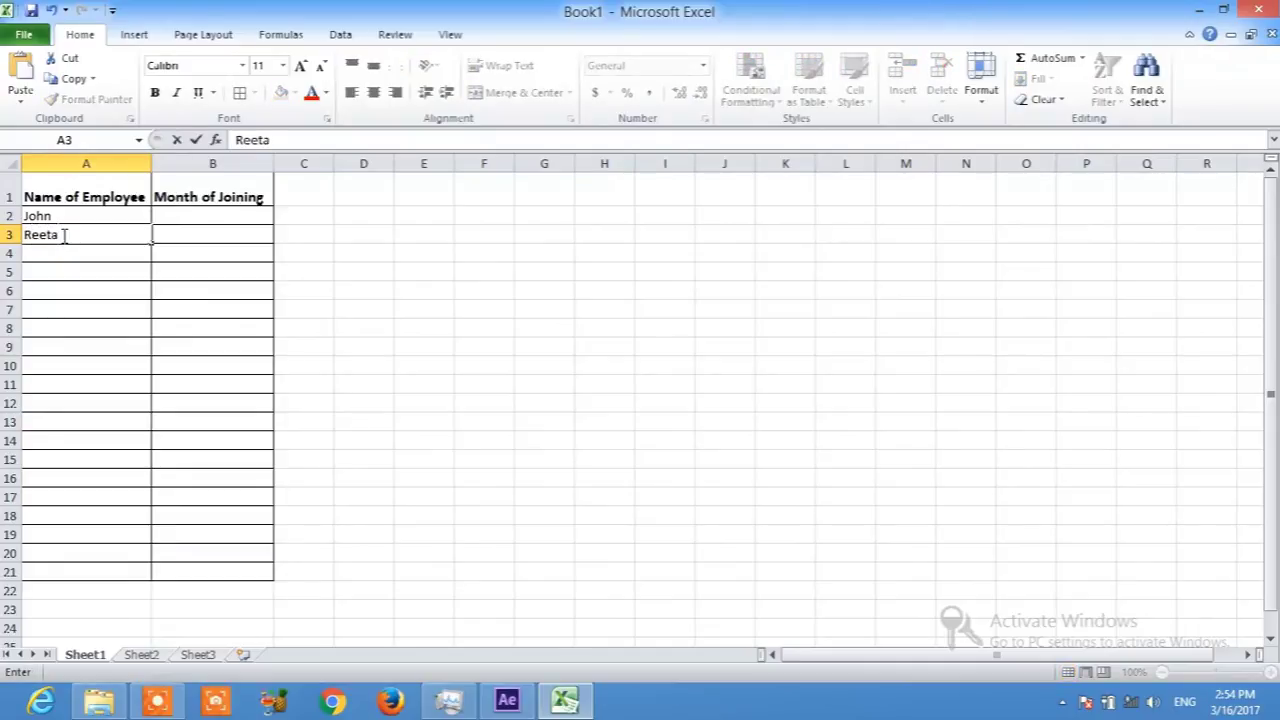
{"action": "left_click", "coordinate": [62, 250]}
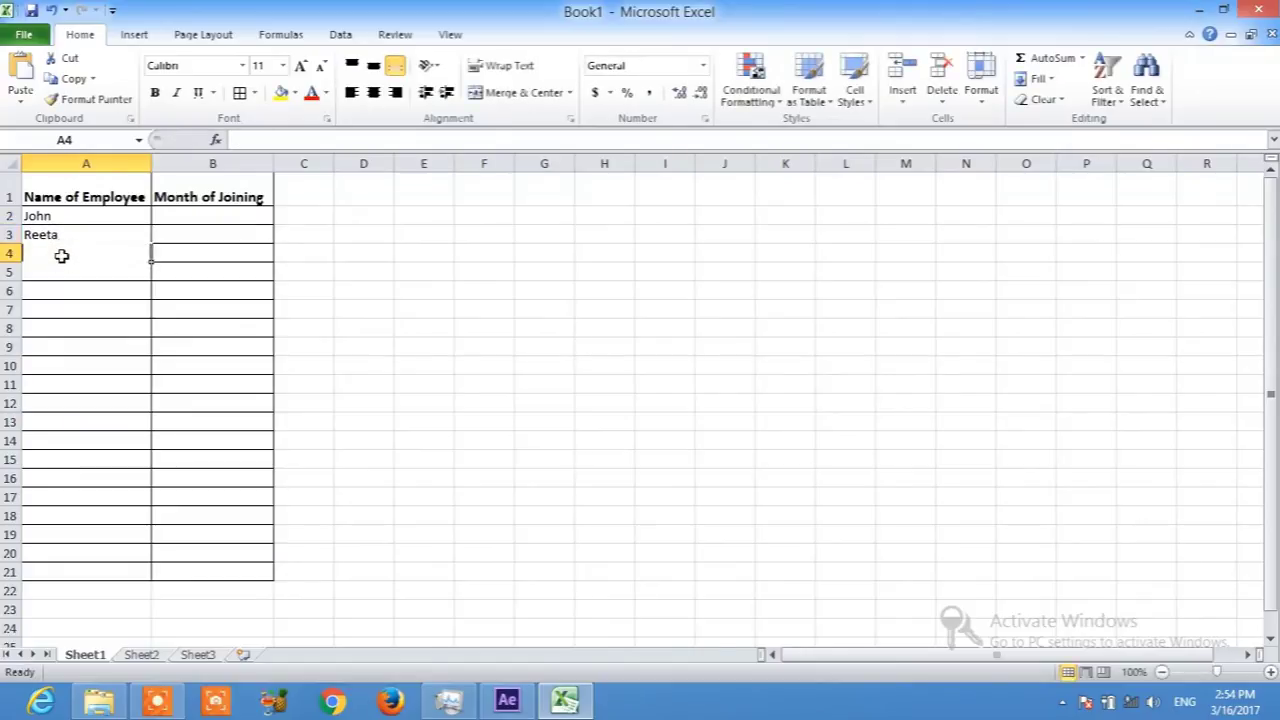
{"action": "type", "text": "sunil"}
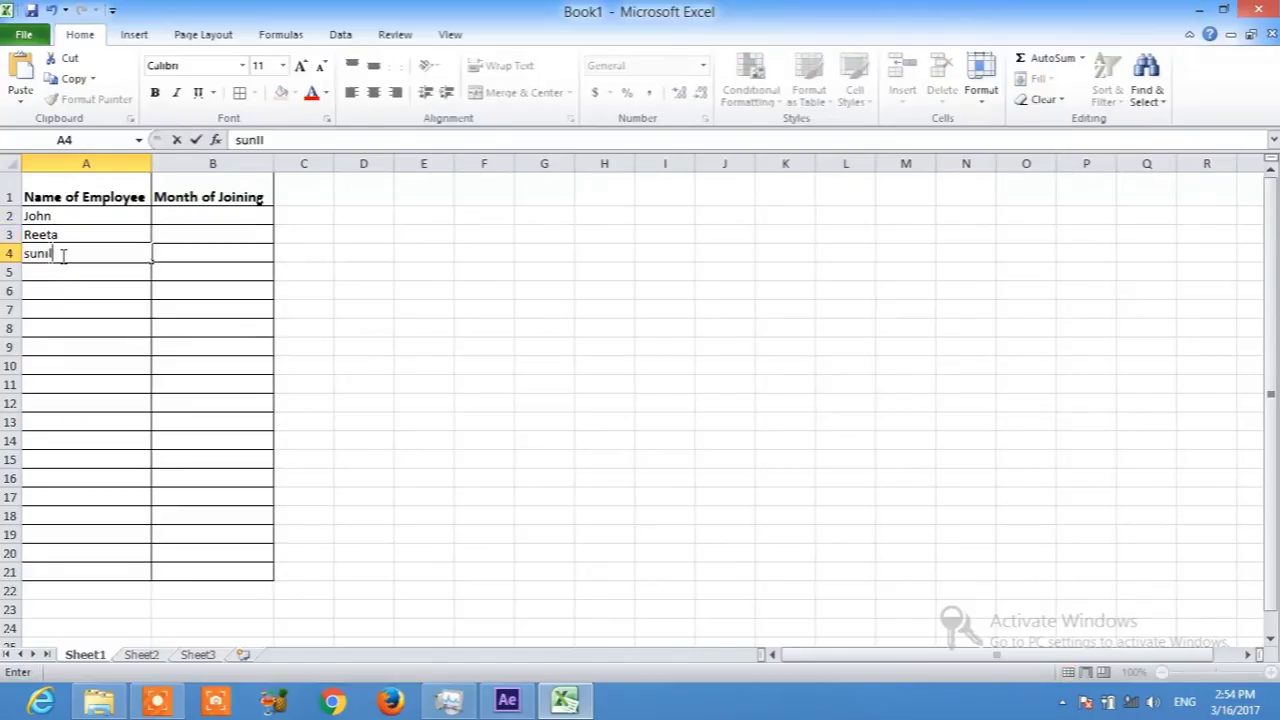
{"action": "left_click", "coordinate": [59, 276]}
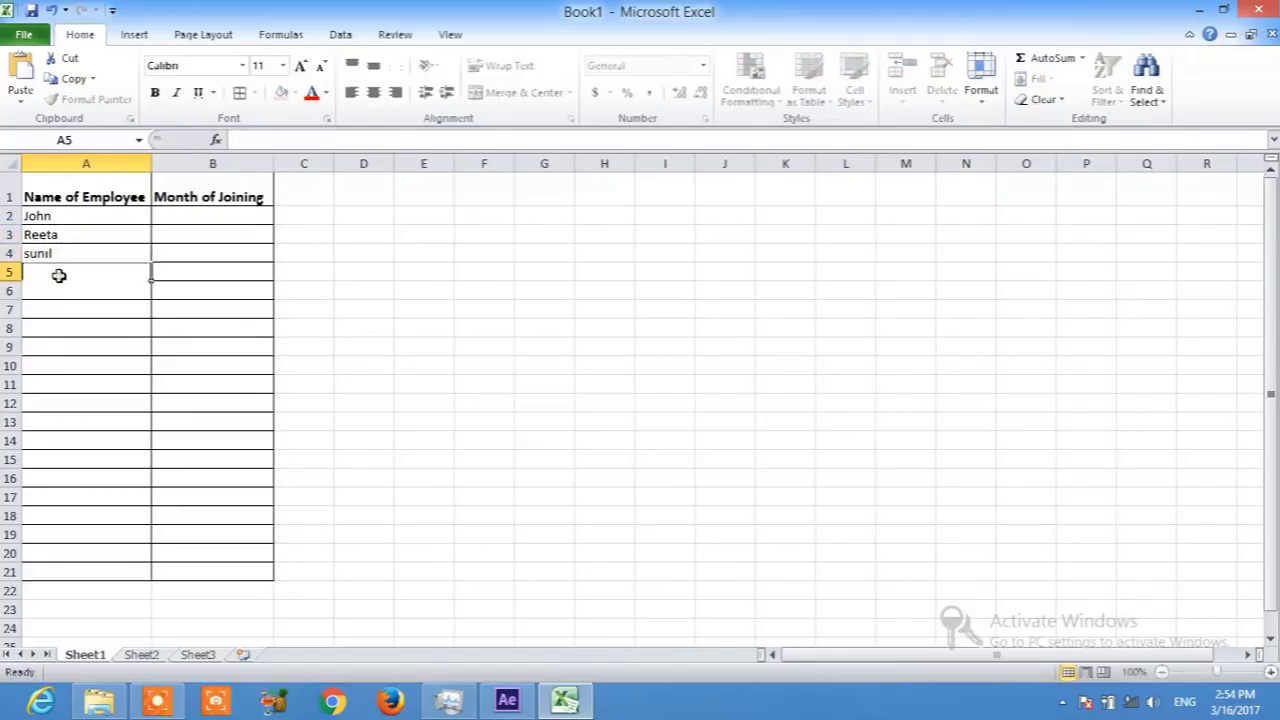
{"action": "type", "text": "a"}
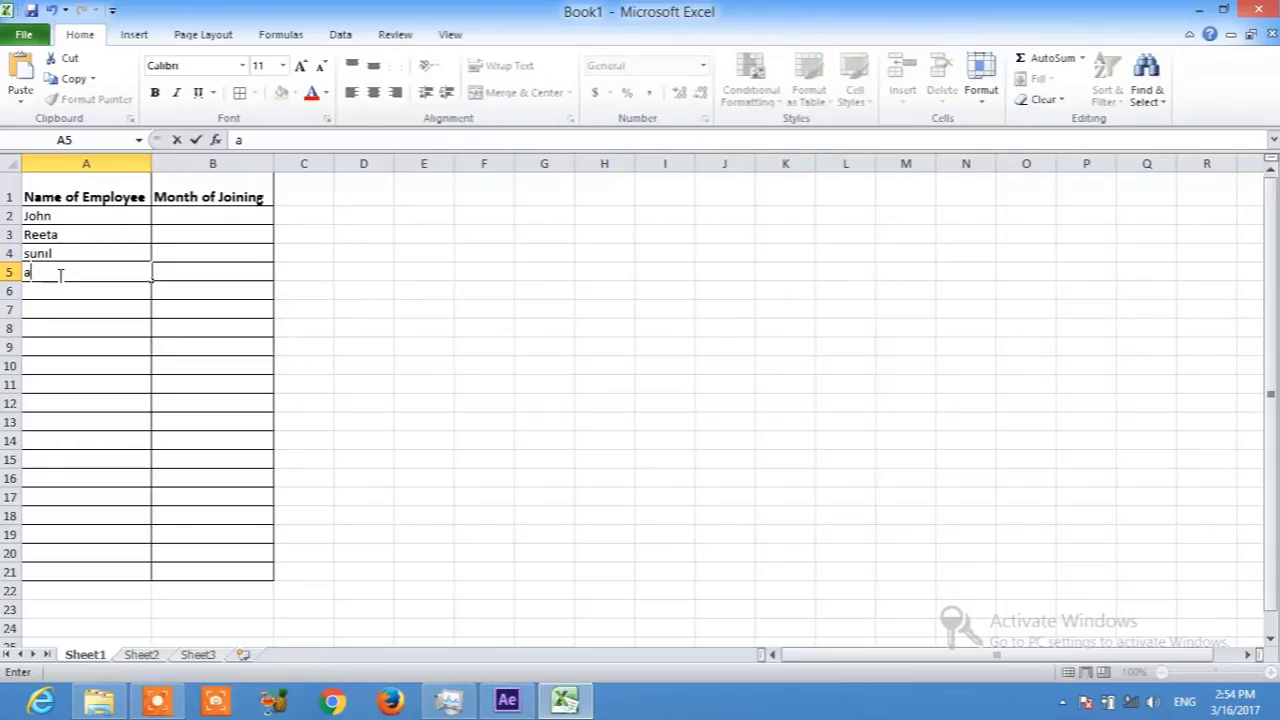
{"action": "type", "text": "nbr"}
{"action": "type", "text": "eesh"}
{"action": "left_click", "coordinate": [59, 293]}
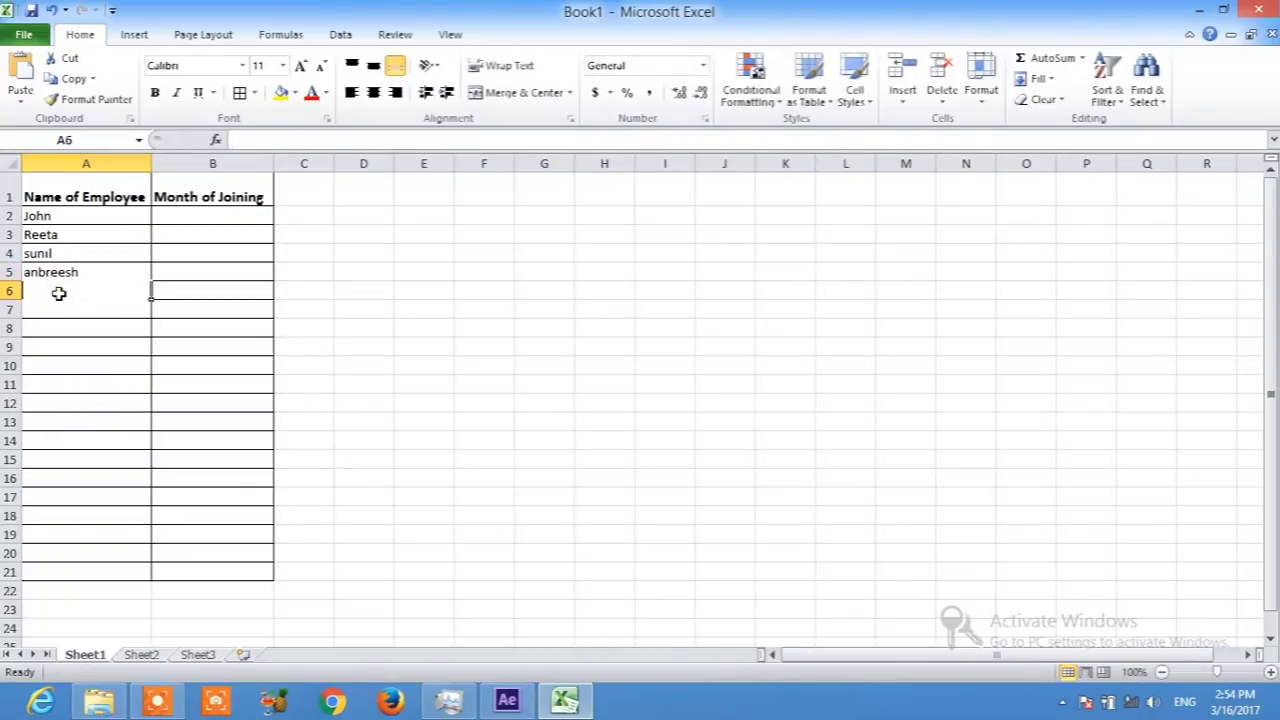
{"action": "type", "text": "Jessica"}
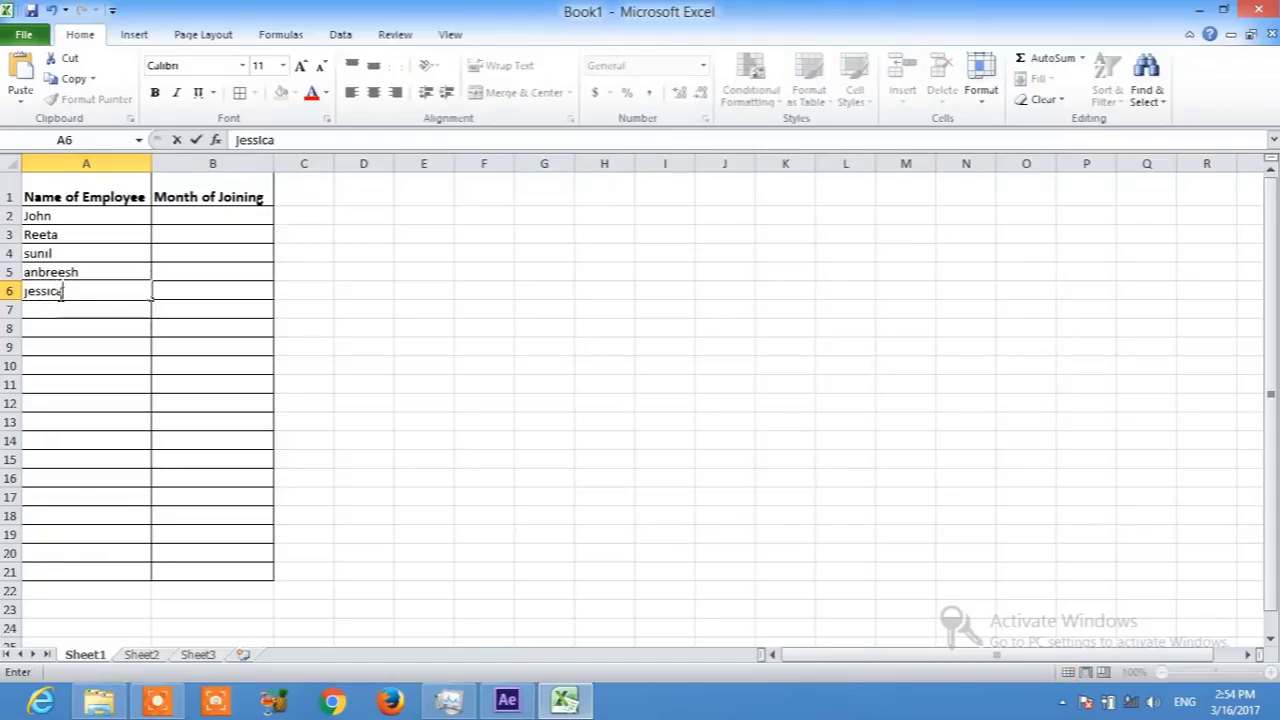
{"action": "left_click", "coordinate": [61, 310]}
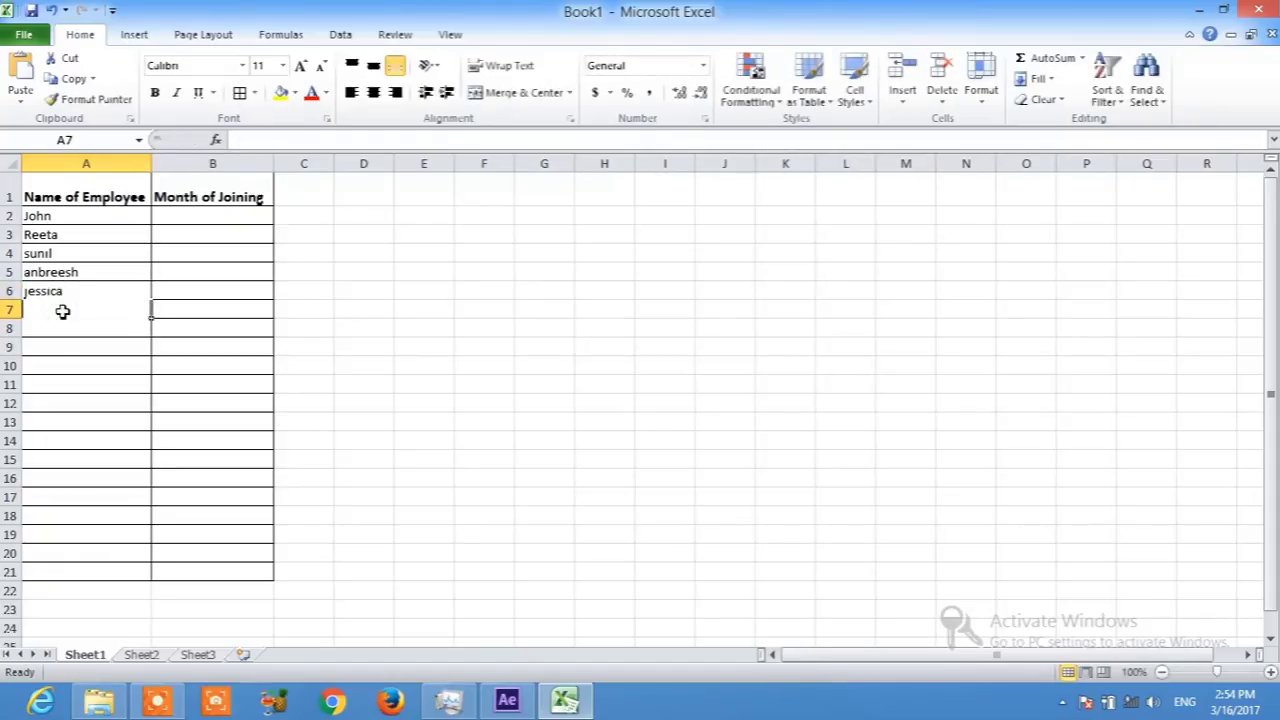
{"action": "type", "text": "linda"}
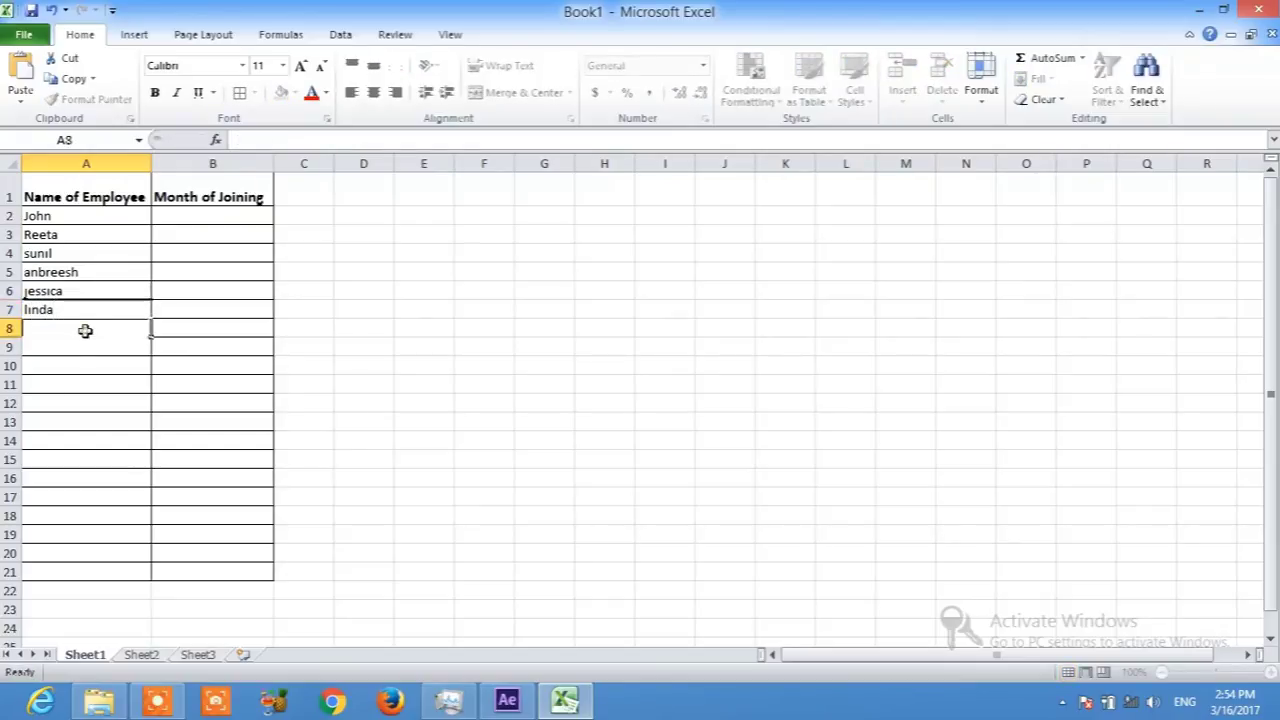
{"action": "left_click", "coordinate": [85, 330]}
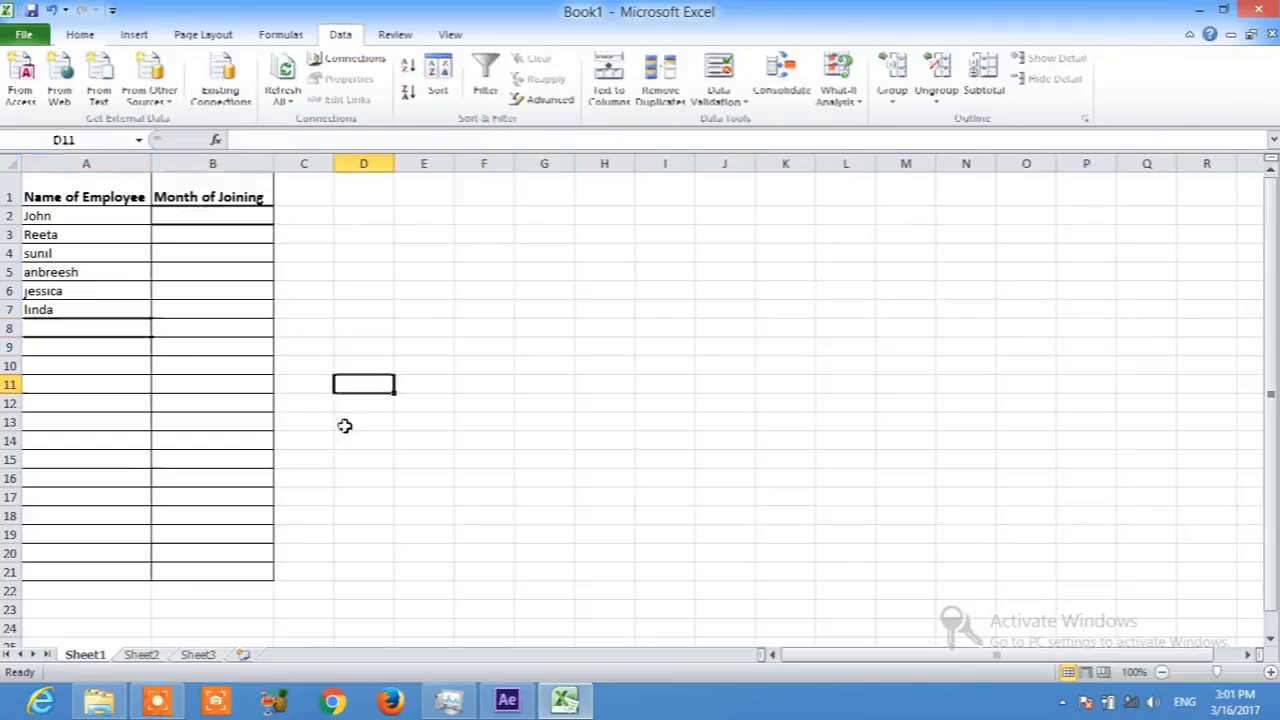
{"action": "left_click", "coordinate": [234, 216]}
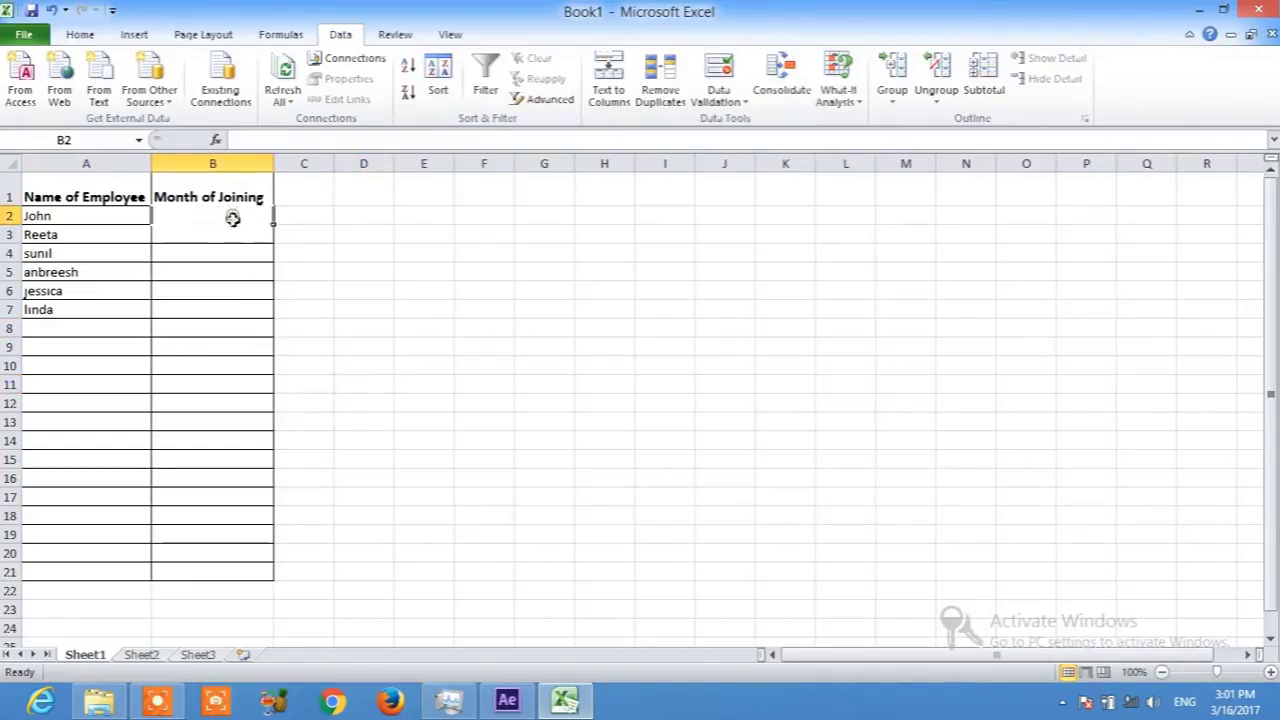
{"action": "left_click", "coordinate": [234, 234]}
{"action": "left_click", "coordinate": [241, 266]}
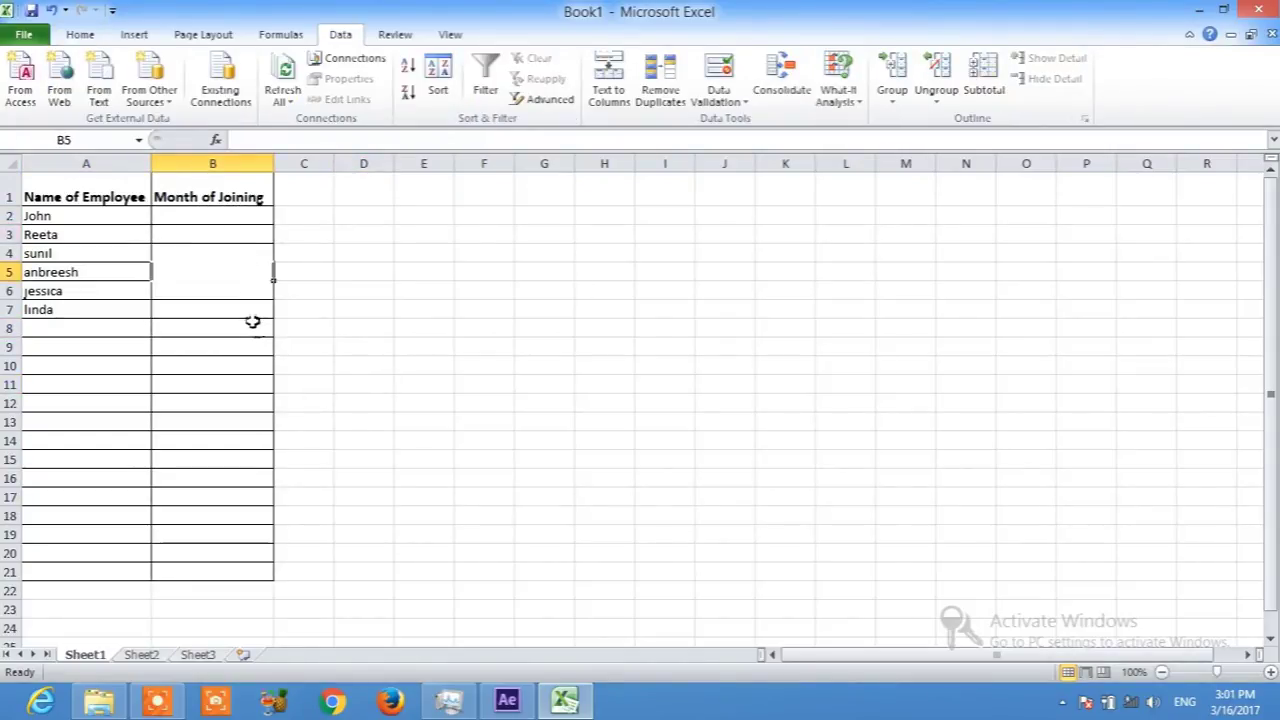
- On Sheet2, type january in F5 and fill the months down to december in F16
{"action": "left_click", "coordinate": [141, 655]}
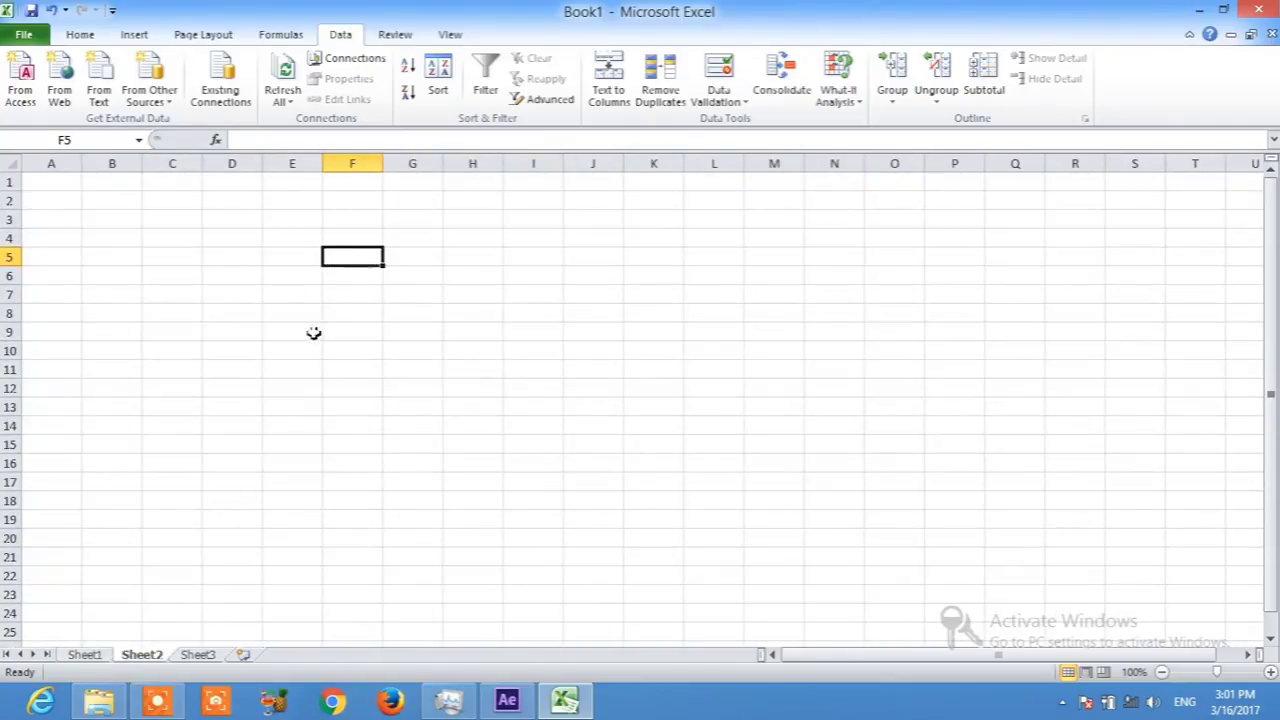
{"action": "type", "text": "January"}
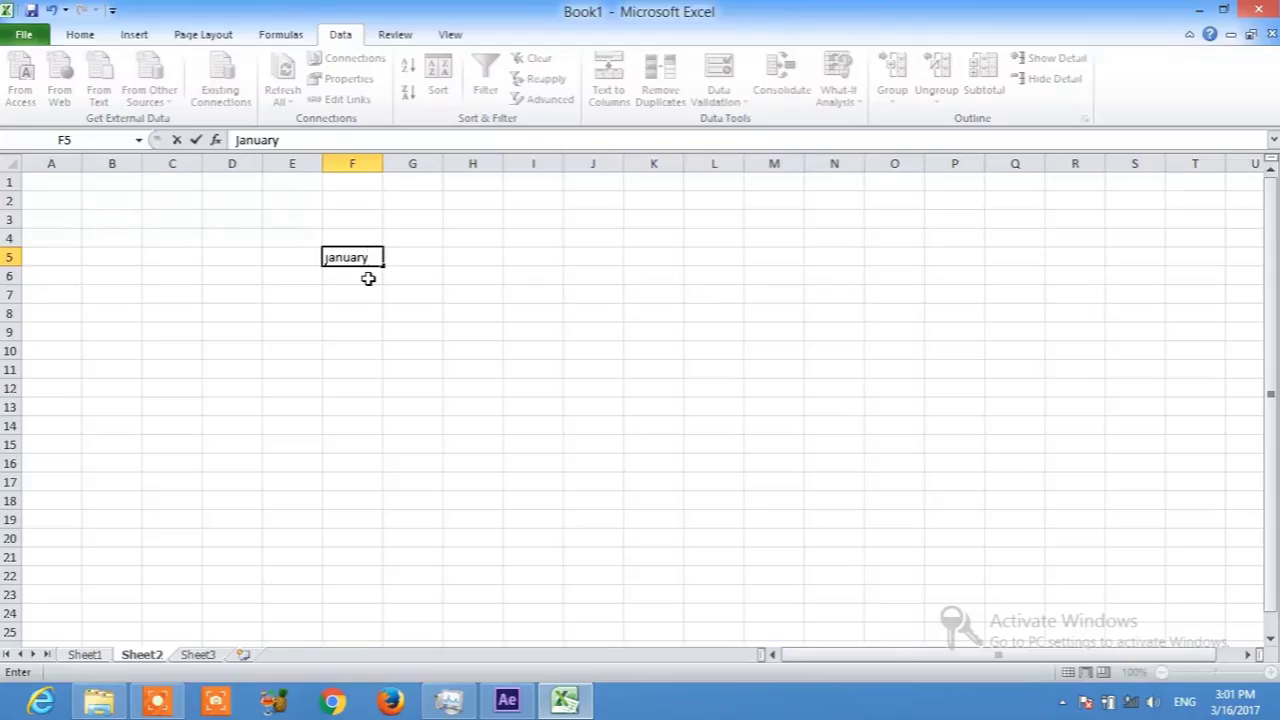
{"action": "left_click", "coordinate": [400, 275]}
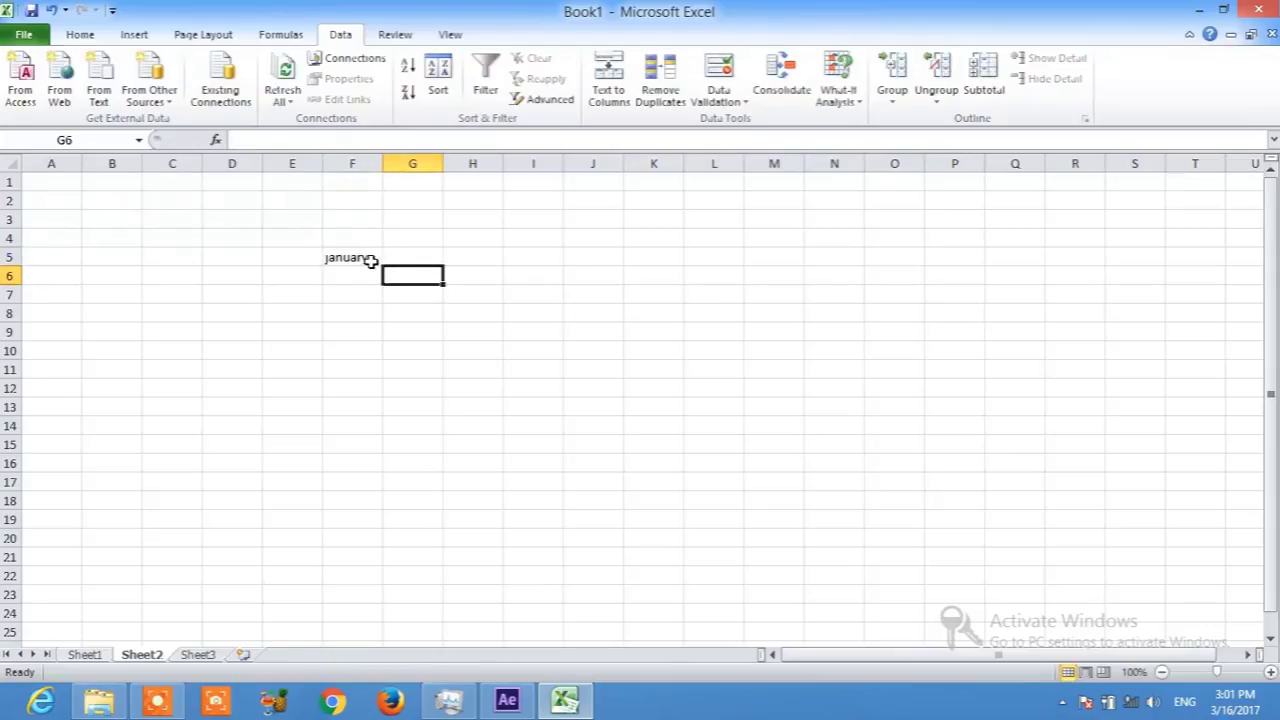
{"action": "left_click", "coordinate": [370, 261]}
{"action": "left_click_drag", "start_coordinate": [384, 266], "coordinate": [383, 472]}
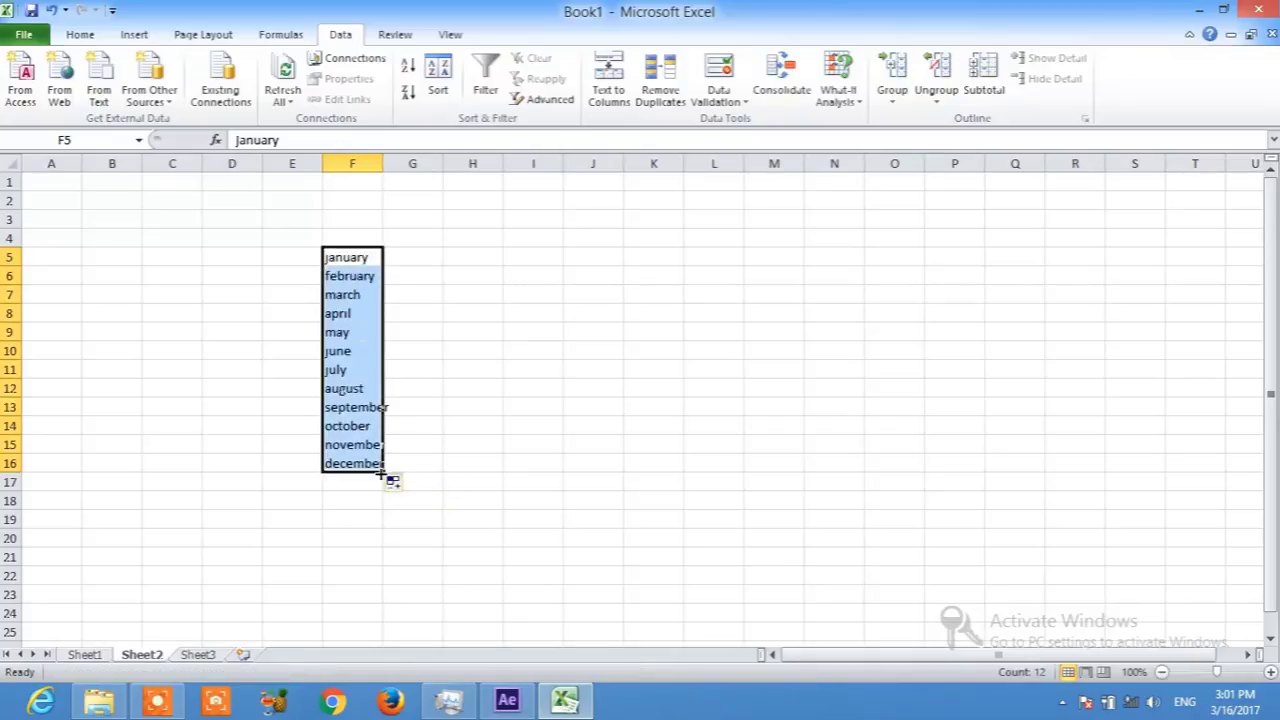
{"action": "left_click", "coordinate": [469, 442]}
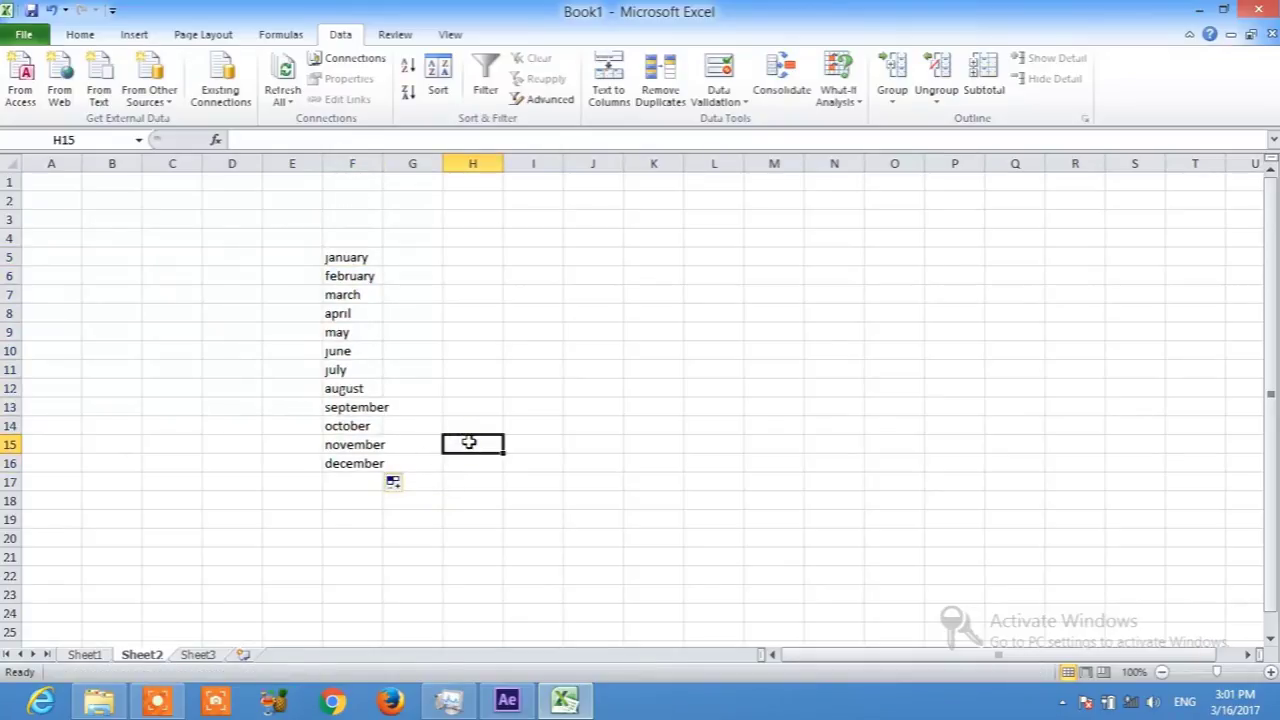
- Give Sheet1 column B List data validation with source Sheet2!$F$5:$F$16
{"action": "left_click", "coordinate": [85, 655]}
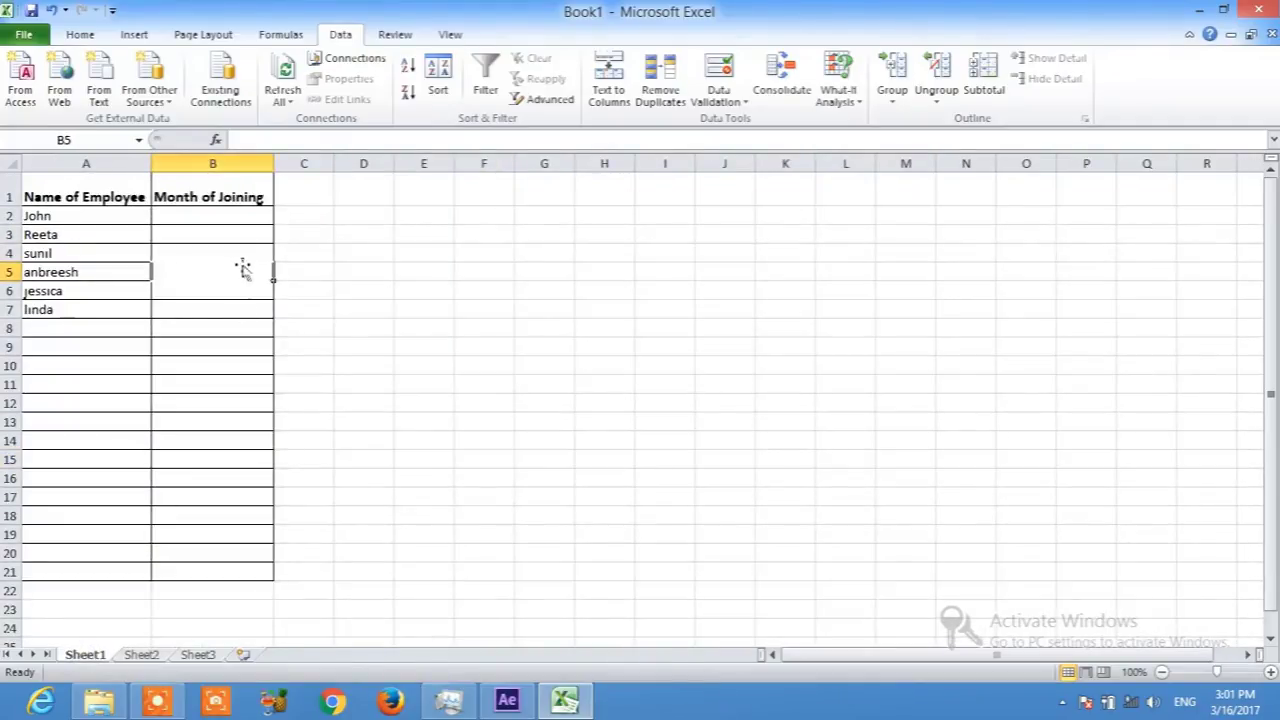
{"action": "left_click", "coordinate": [235, 164]}
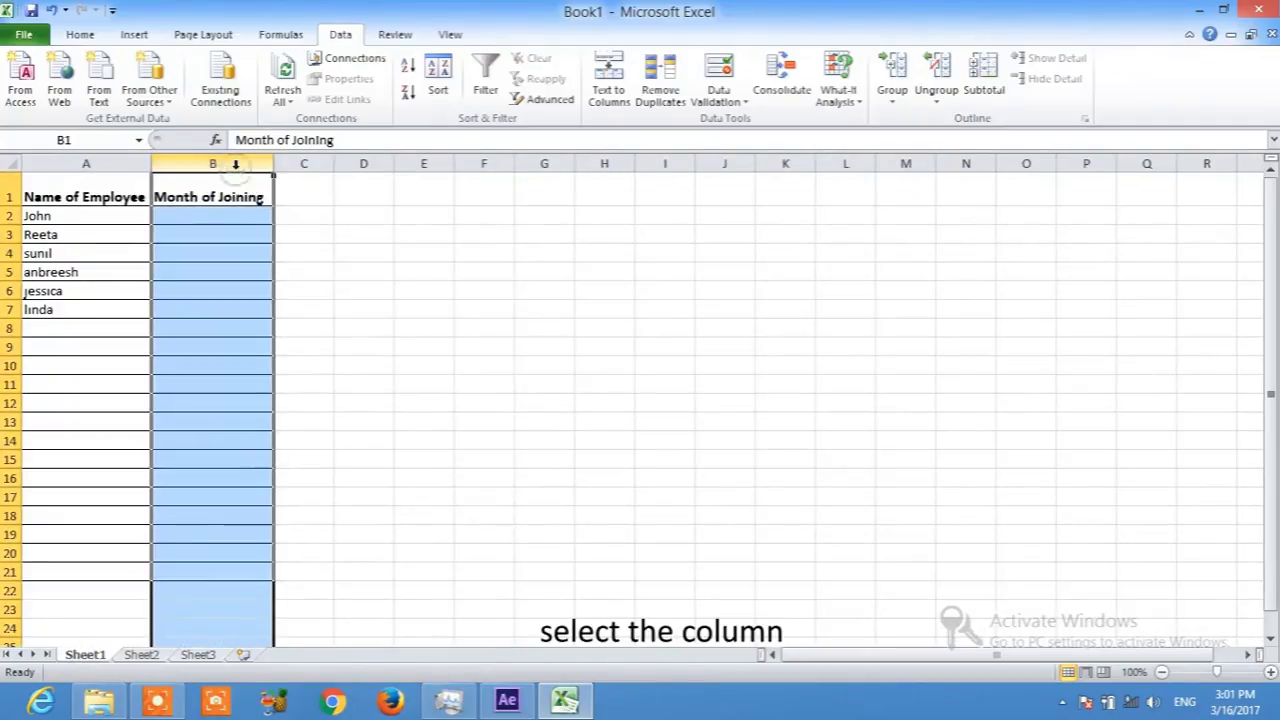
{"action": "left_click", "coordinate": [720, 68]}
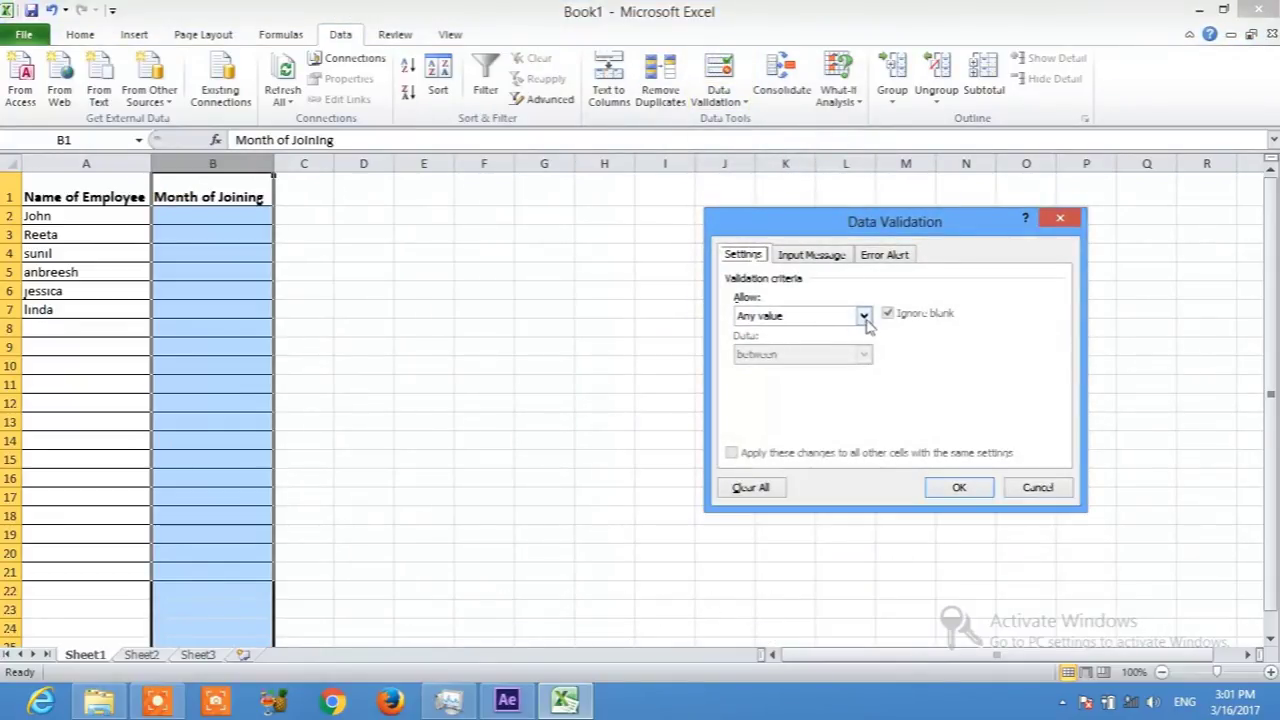
{"action": "left_click", "coordinate": [864, 318]}
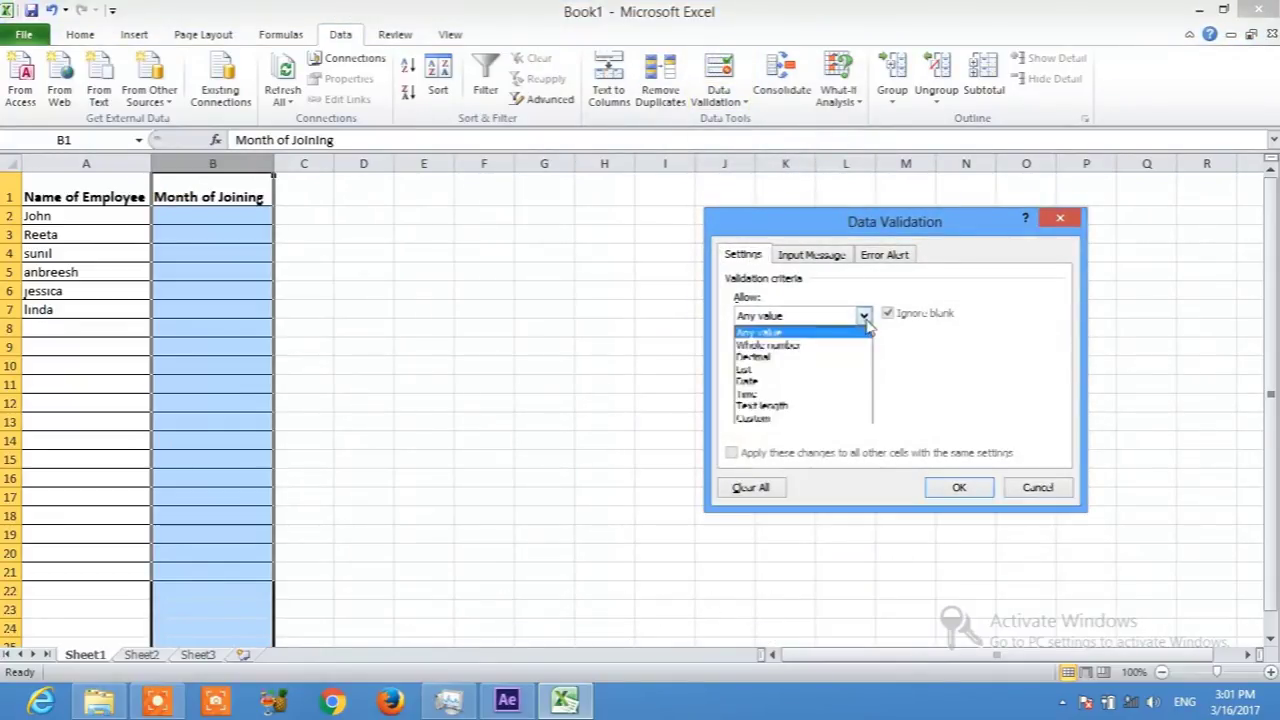
{"action": "left_click", "coordinate": [797, 370]}
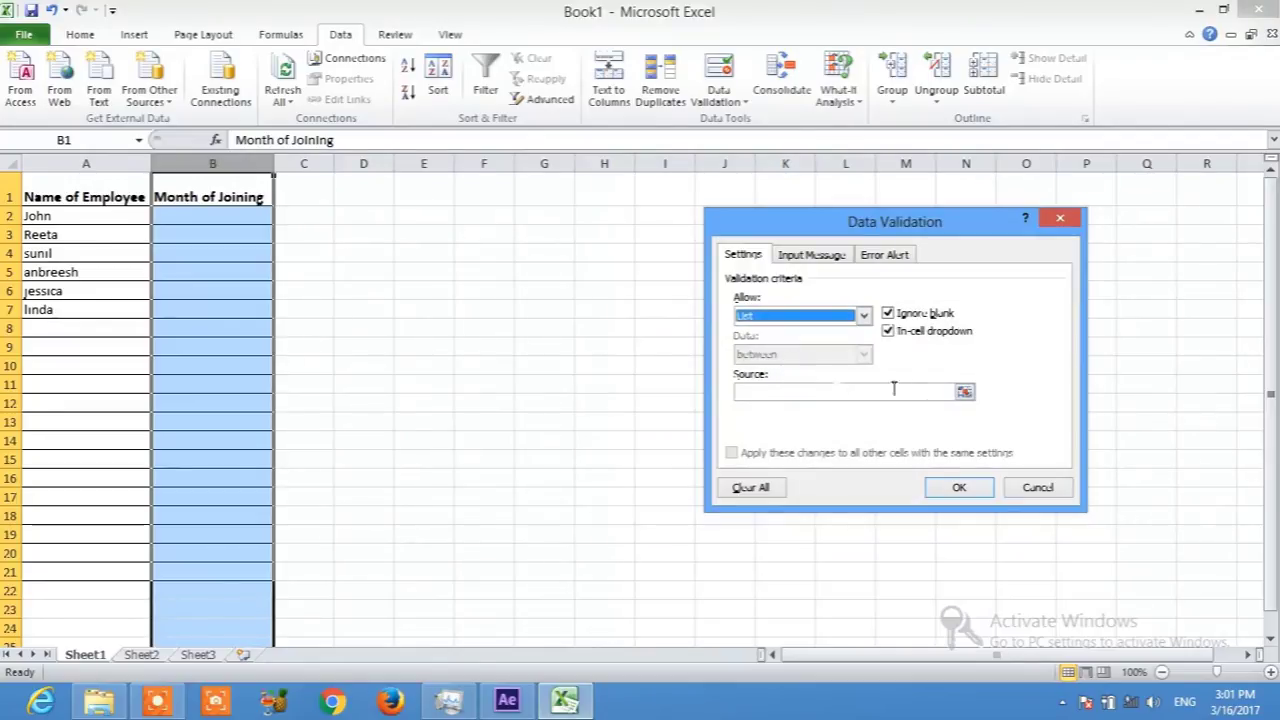
{"action": "left_click", "coordinate": [965, 393]}
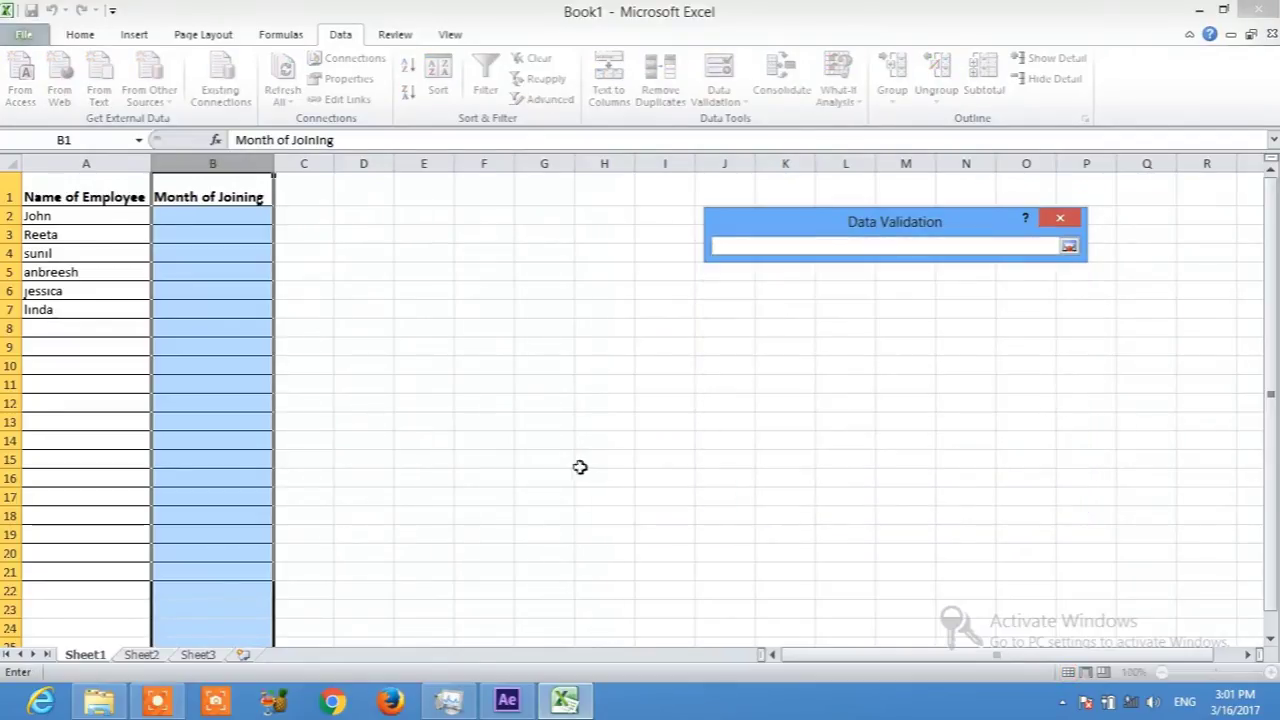
{"action": "left_click", "coordinate": [144, 656]}
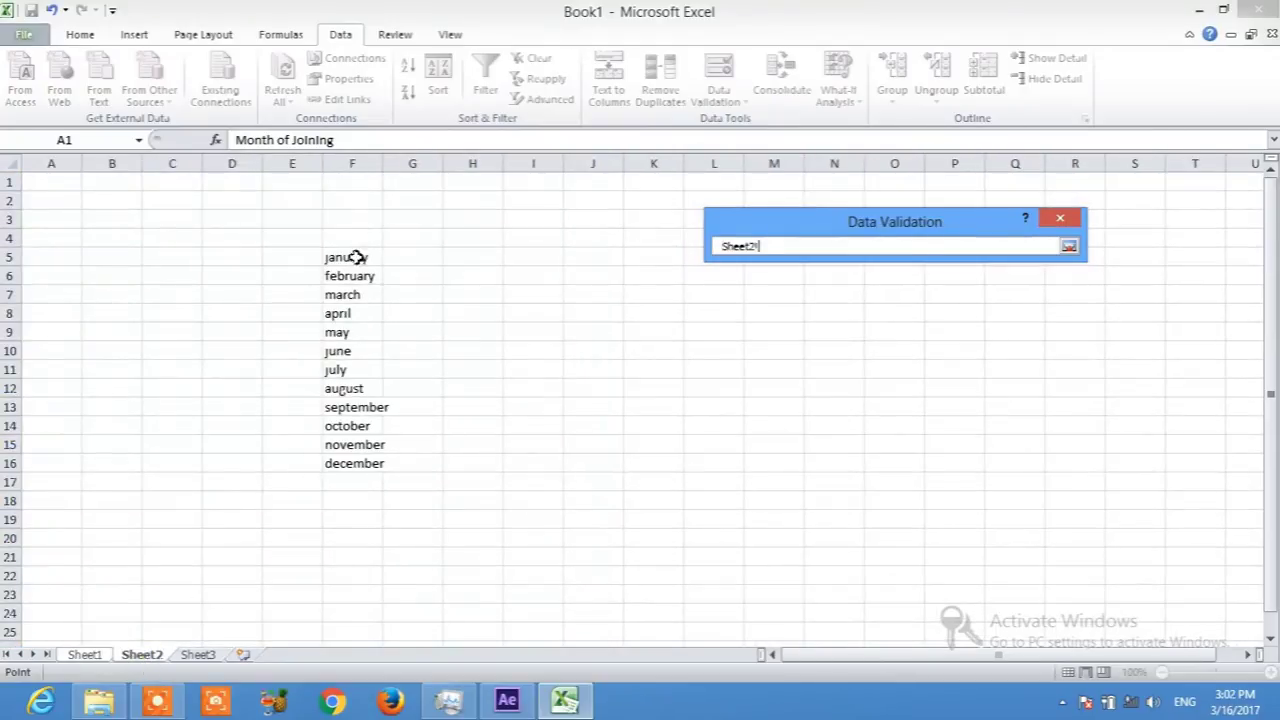
{"action": "left_click_drag", "start_coordinate": [356, 258], "coordinate": [372, 458]}
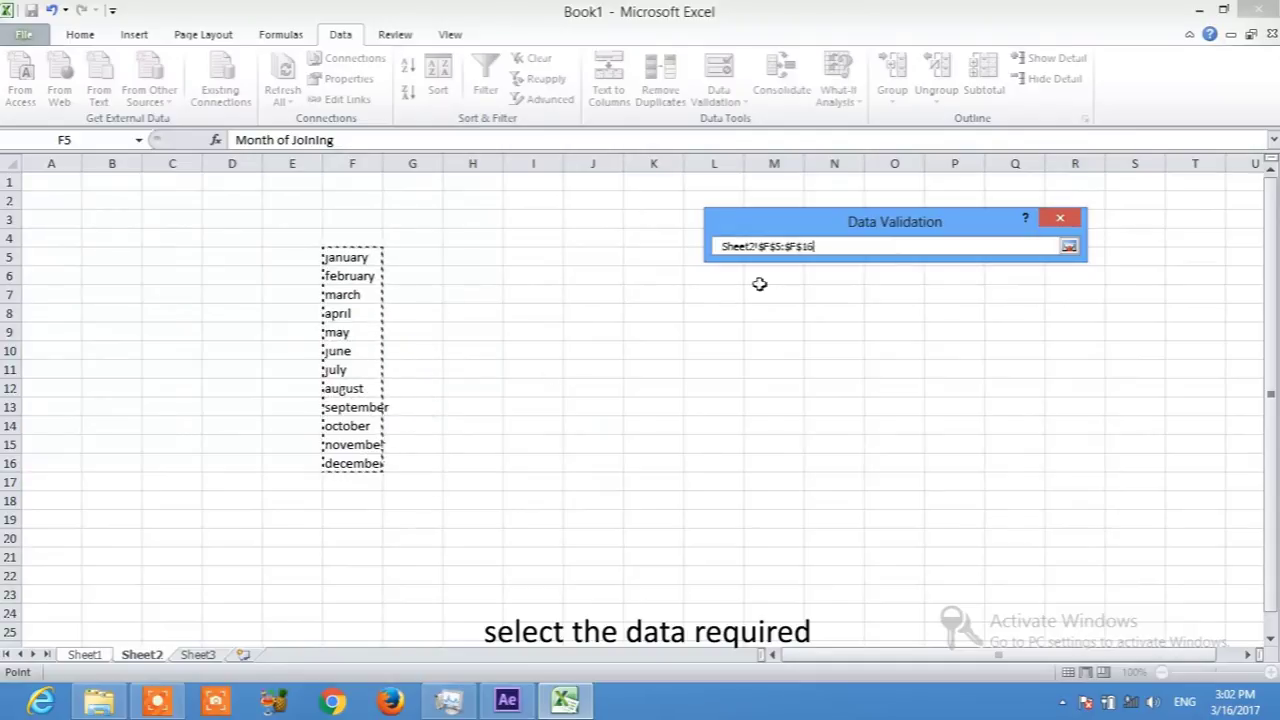
{"action": "left_click", "coordinate": [1069, 246]}
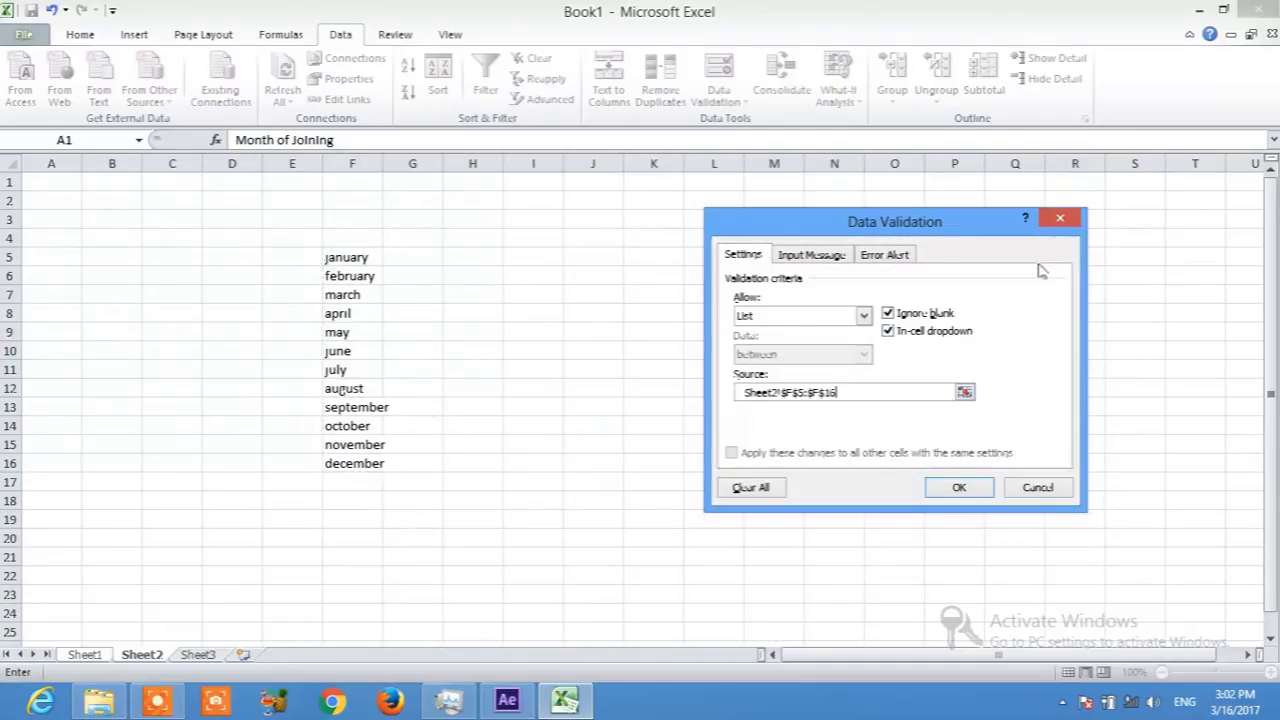
{"action": "left_click", "coordinate": [958, 490]}
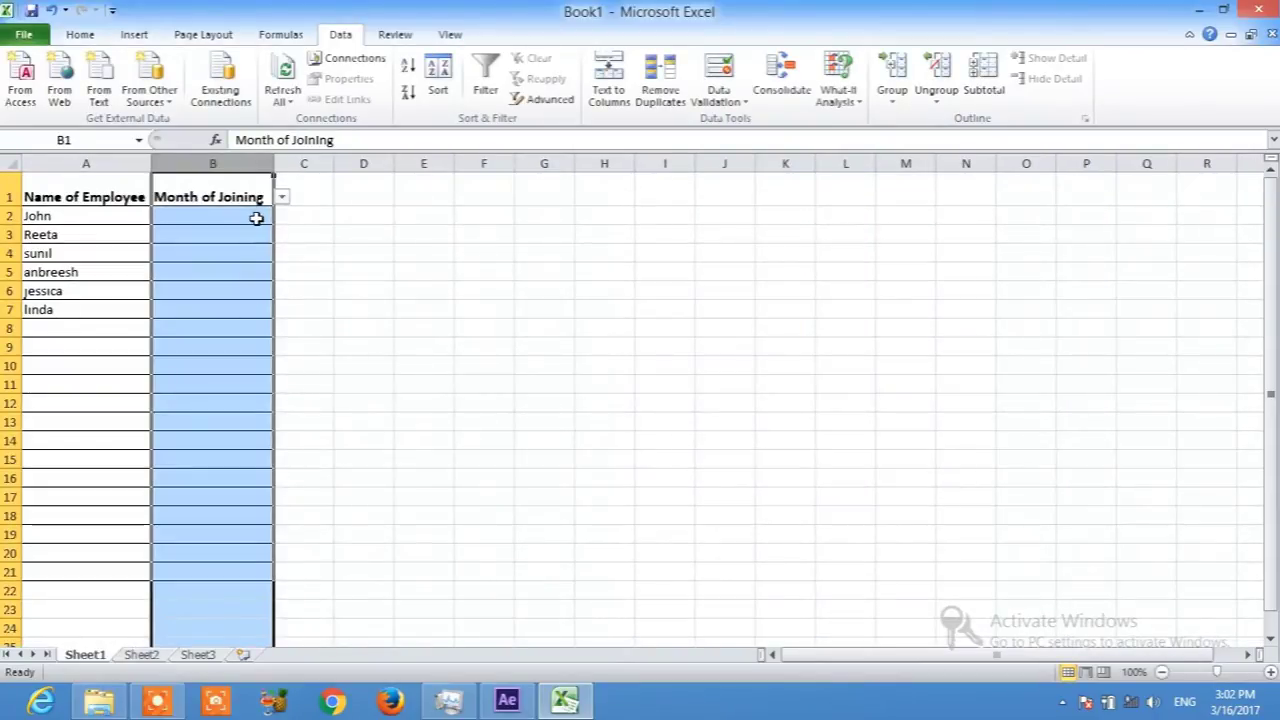
- Choose november for B2 and june for B3 from their month drop-downs
{"action": "left_click", "coordinate": [255, 217]}
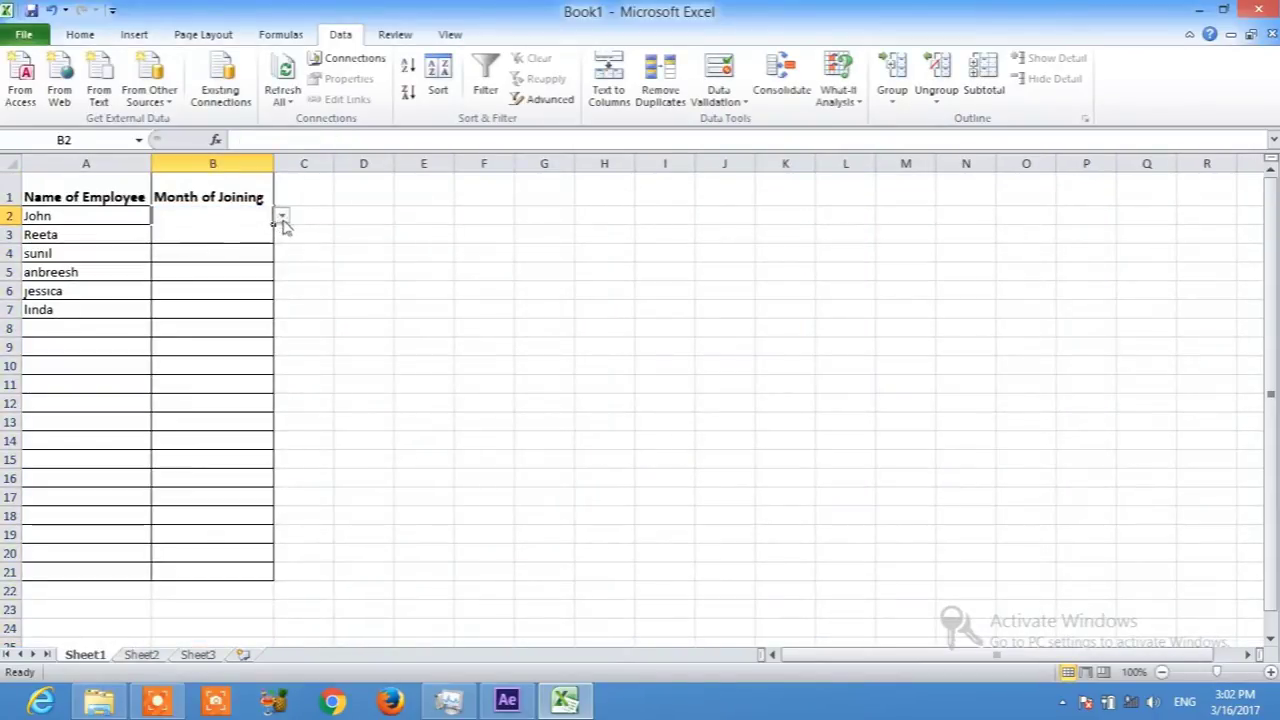
{"action": "left_click", "coordinate": [282, 216]}
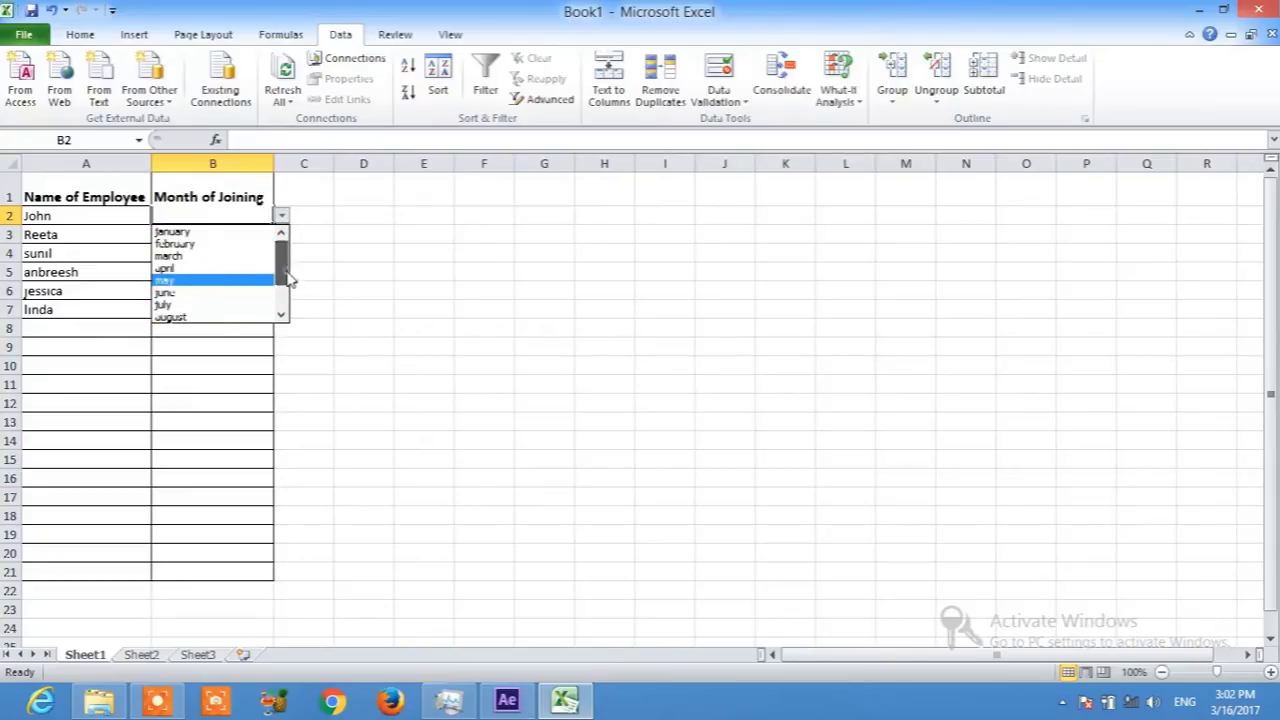
{"action": "scroll", "coordinate": [284, 275], "scroll_direction": "down", "scroll_amount": 1}
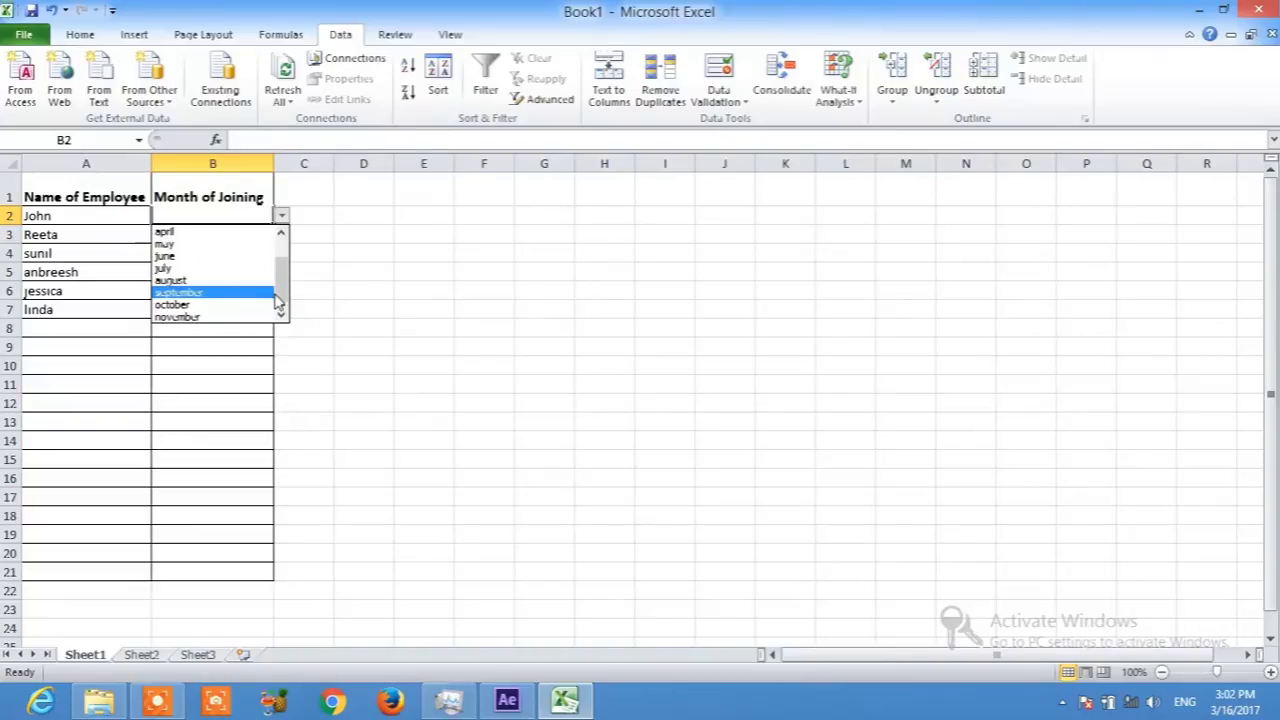
{"action": "scroll", "coordinate": [281, 295], "scroll_direction": "down", "scroll_amount": 1}
{"action": "left_click", "coordinate": [215, 306]}
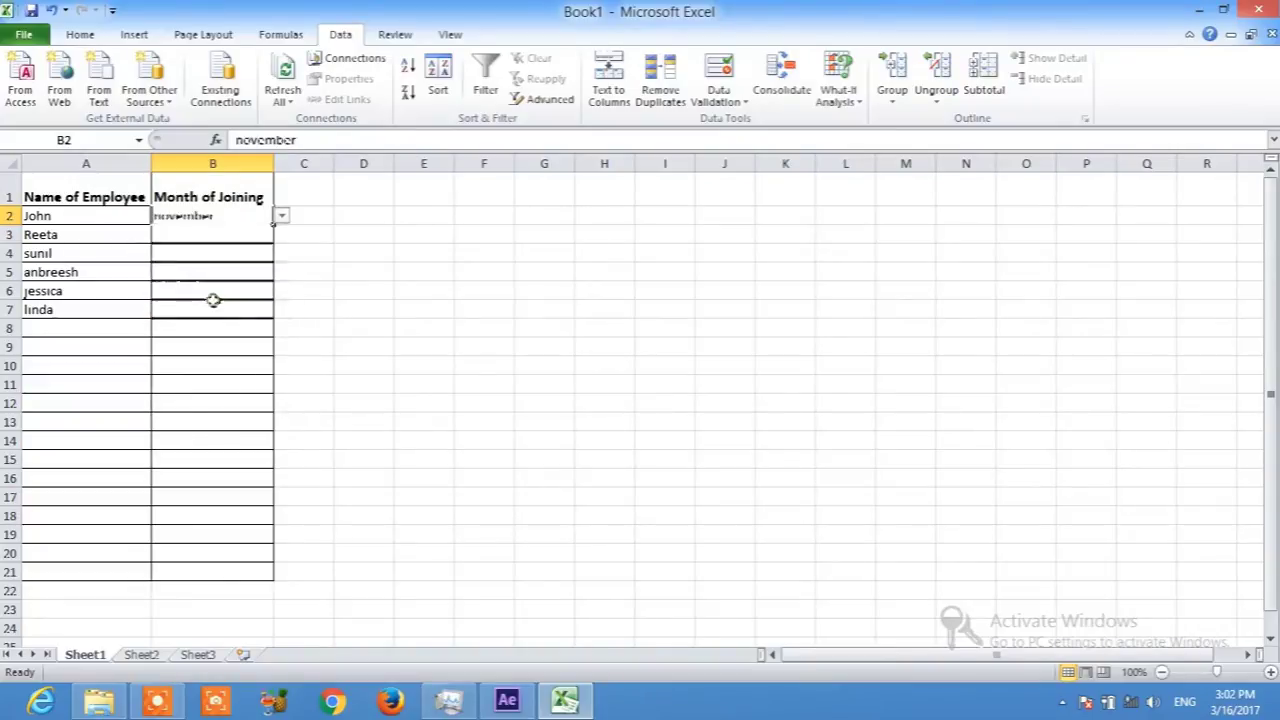
{"action": "left_click", "coordinate": [222, 242]}
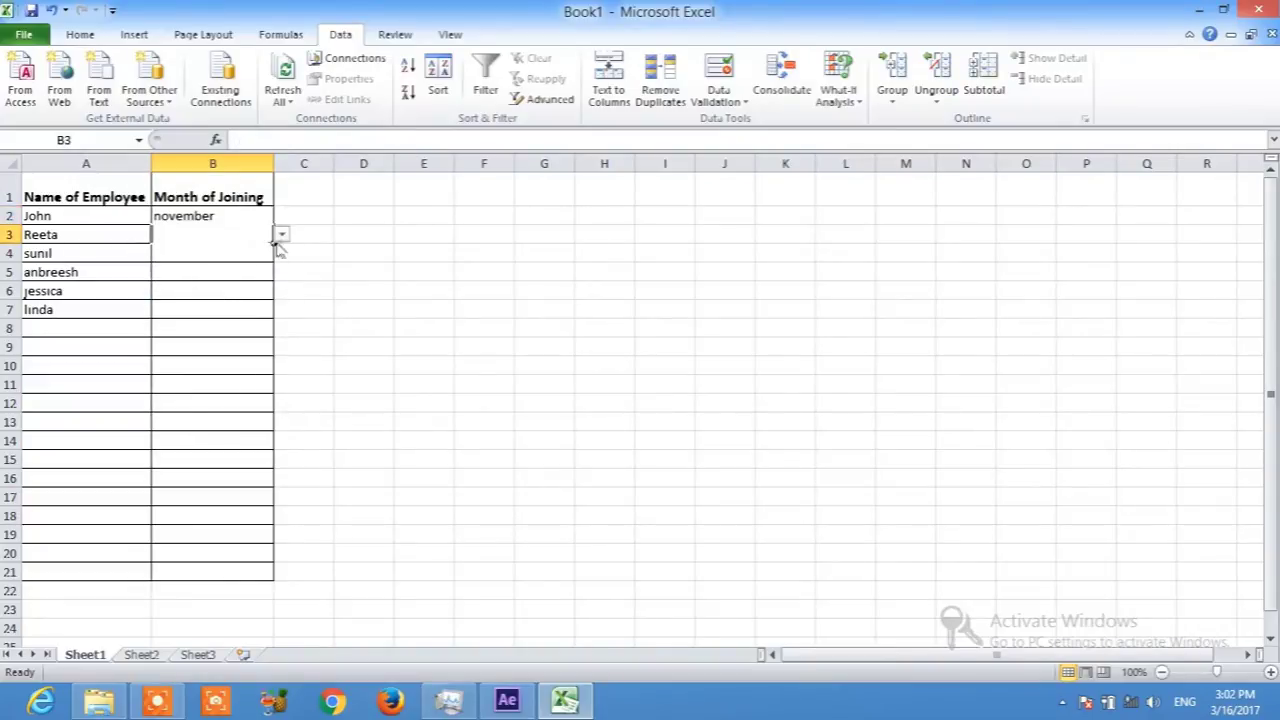
{"action": "left_click", "coordinate": [282, 237]}
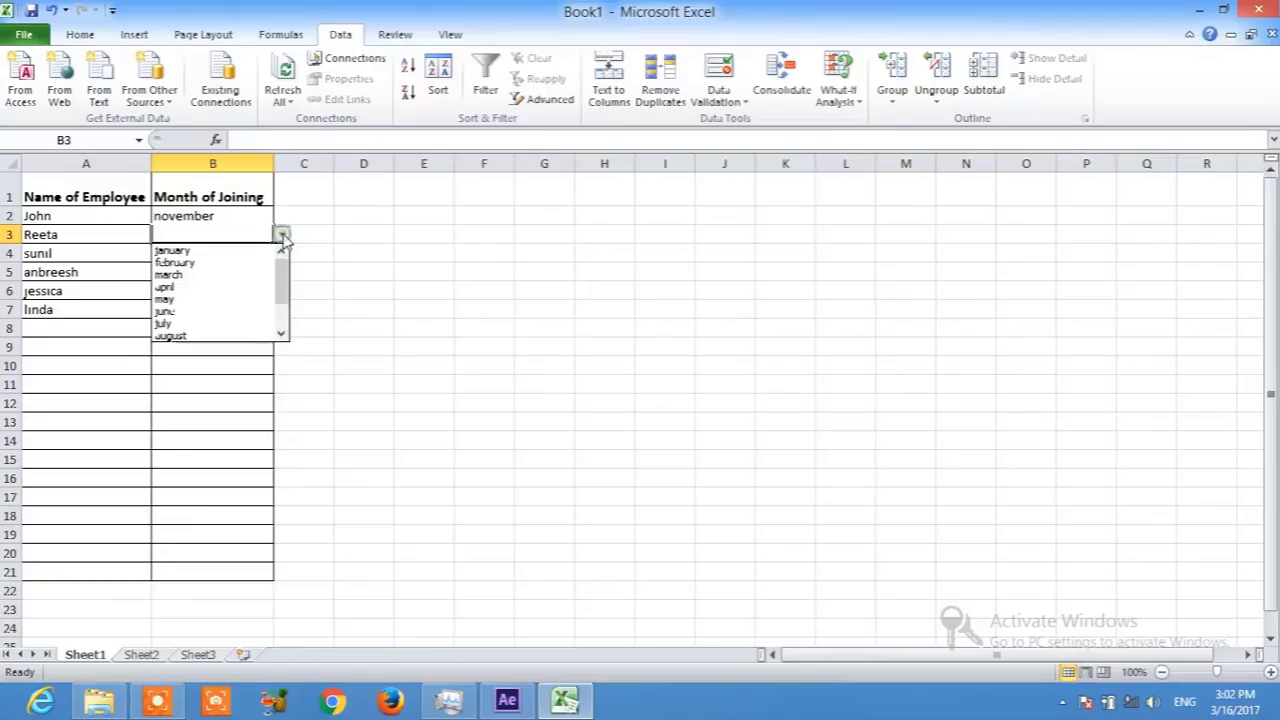
{"action": "left_click", "coordinate": [226, 306]}
- Move down the Month of Joining column and choose march for B15
{"action": "left_click", "coordinate": [246, 261]}
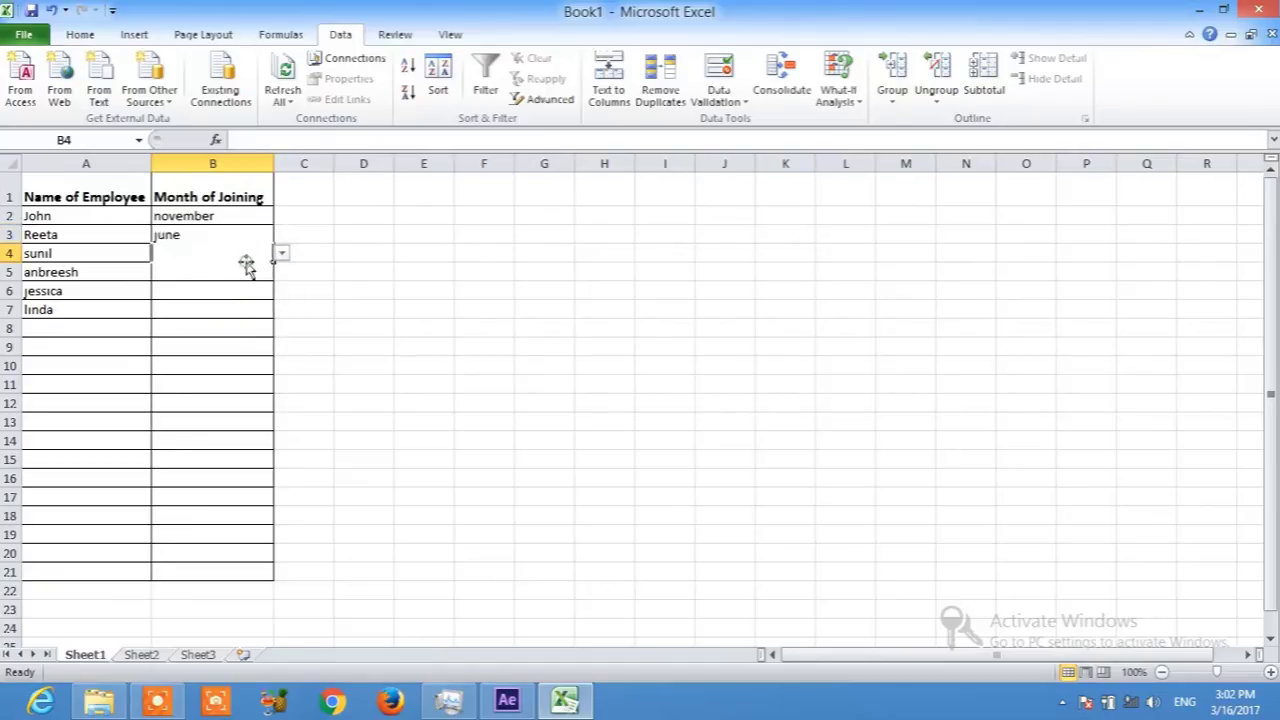
{"action": "left_click", "coordinate": [244, 311]}
{"action": "left_click", "coordinate": [248, 362]}
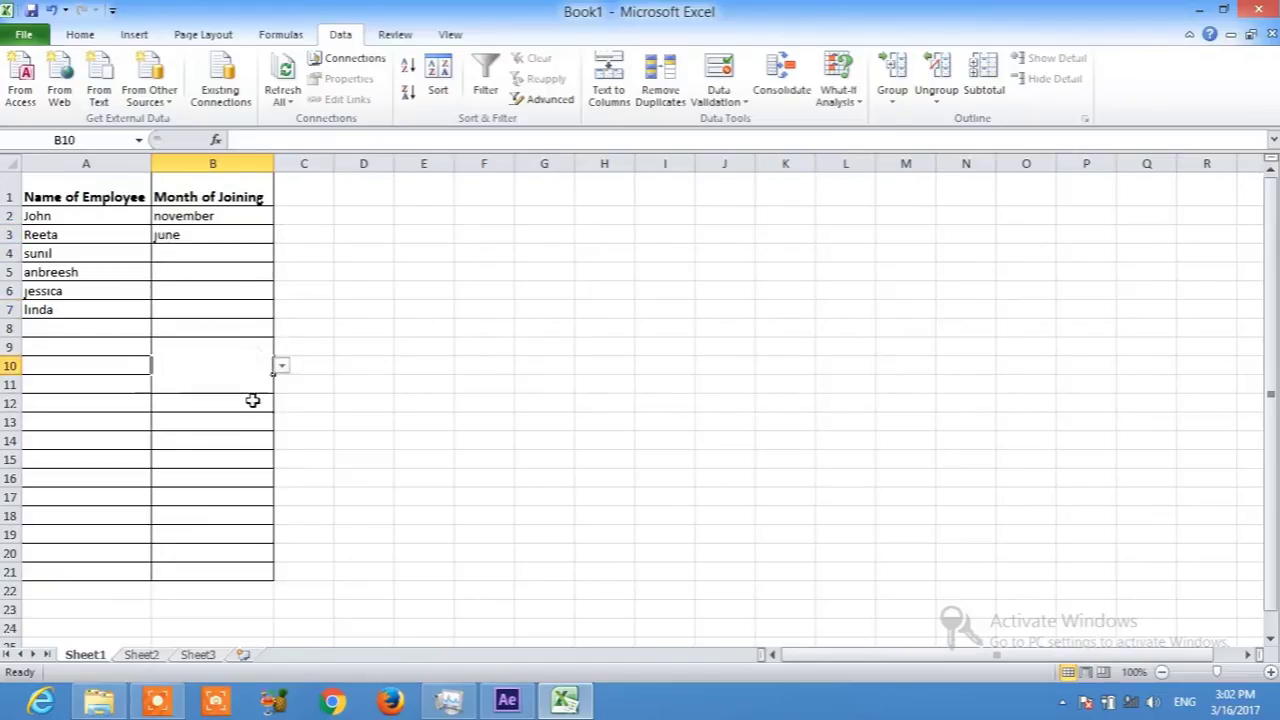
{"action": "left_click", "coordinate": [252, 402]}
{"action": "left_click", "coordinate": [262, 466]}
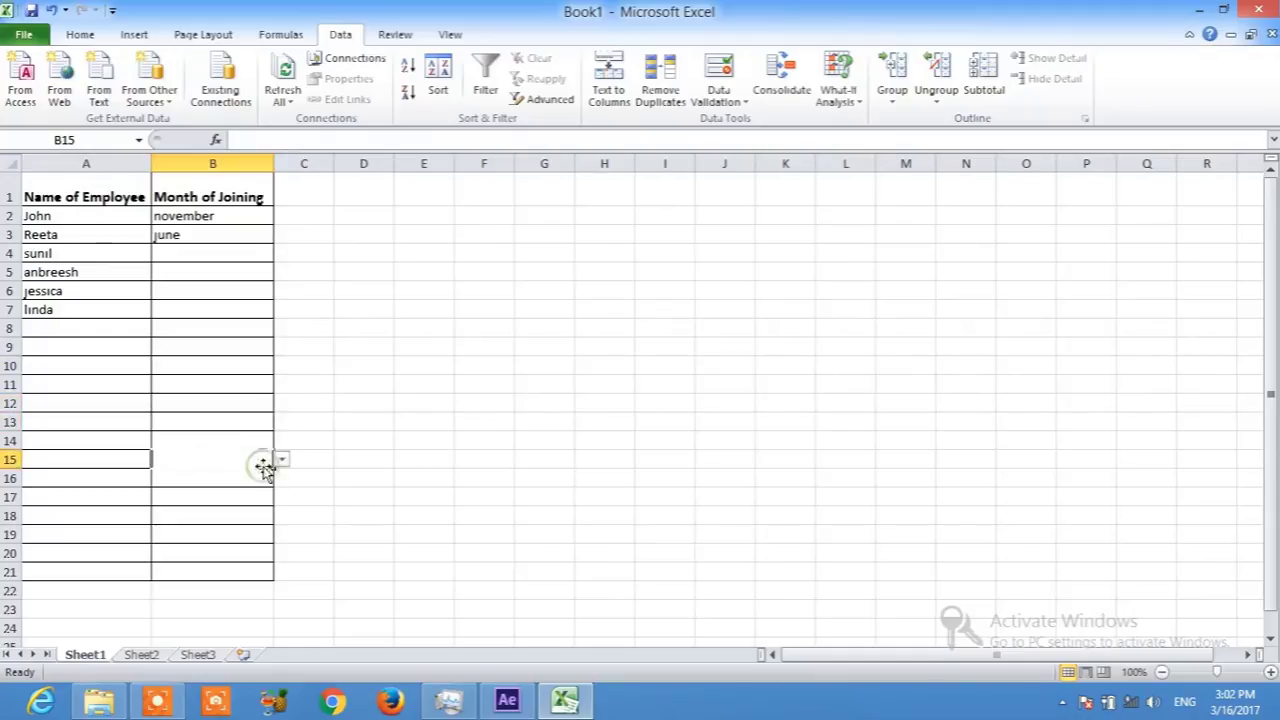
{"action": "left_click", "coordinate": [281, 463]}
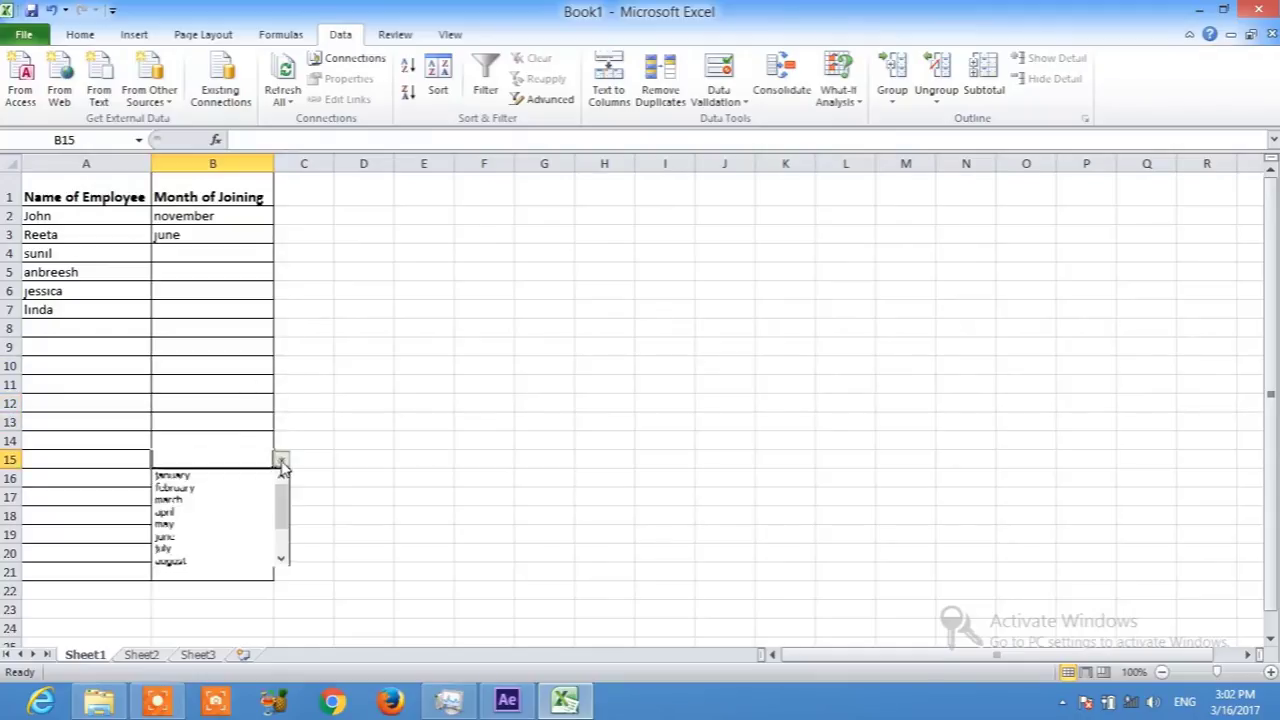
{"action": "left_click", "coordinate": [231, 501]}
{"action": "left_click", "coordinate": [249, 427]}
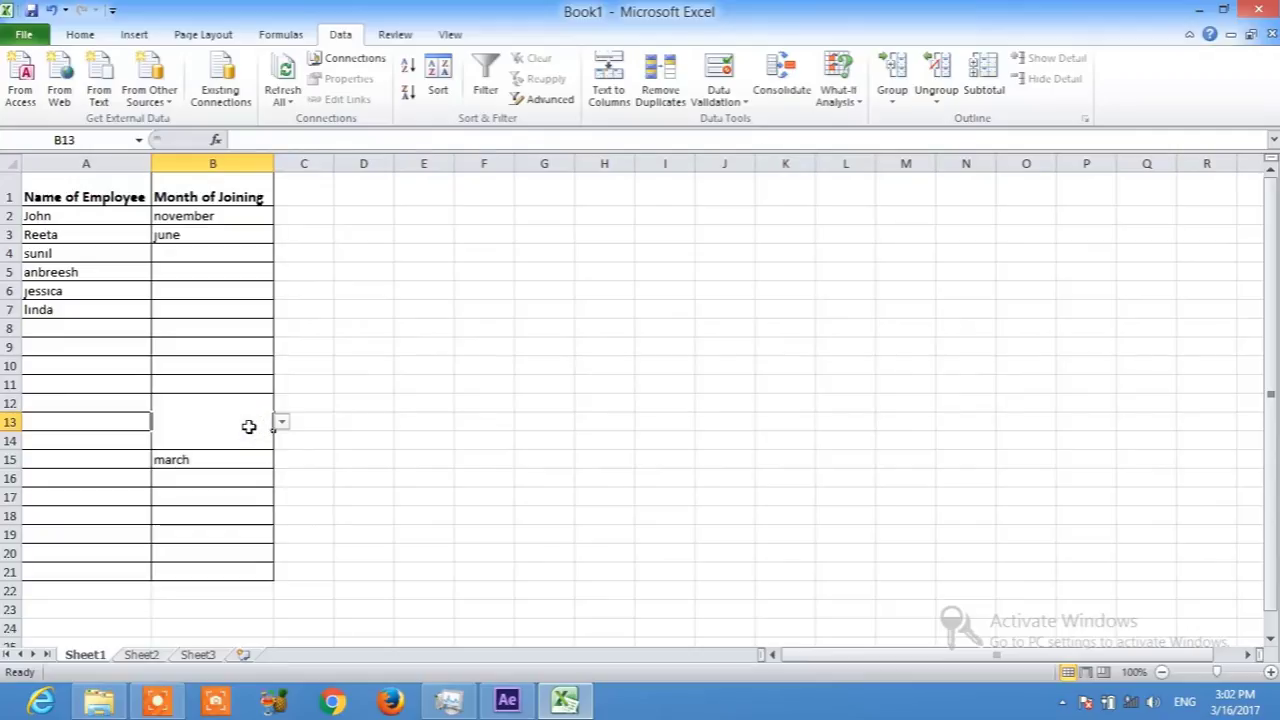
{"action": "left_click", "coordinate": [80, 35]}
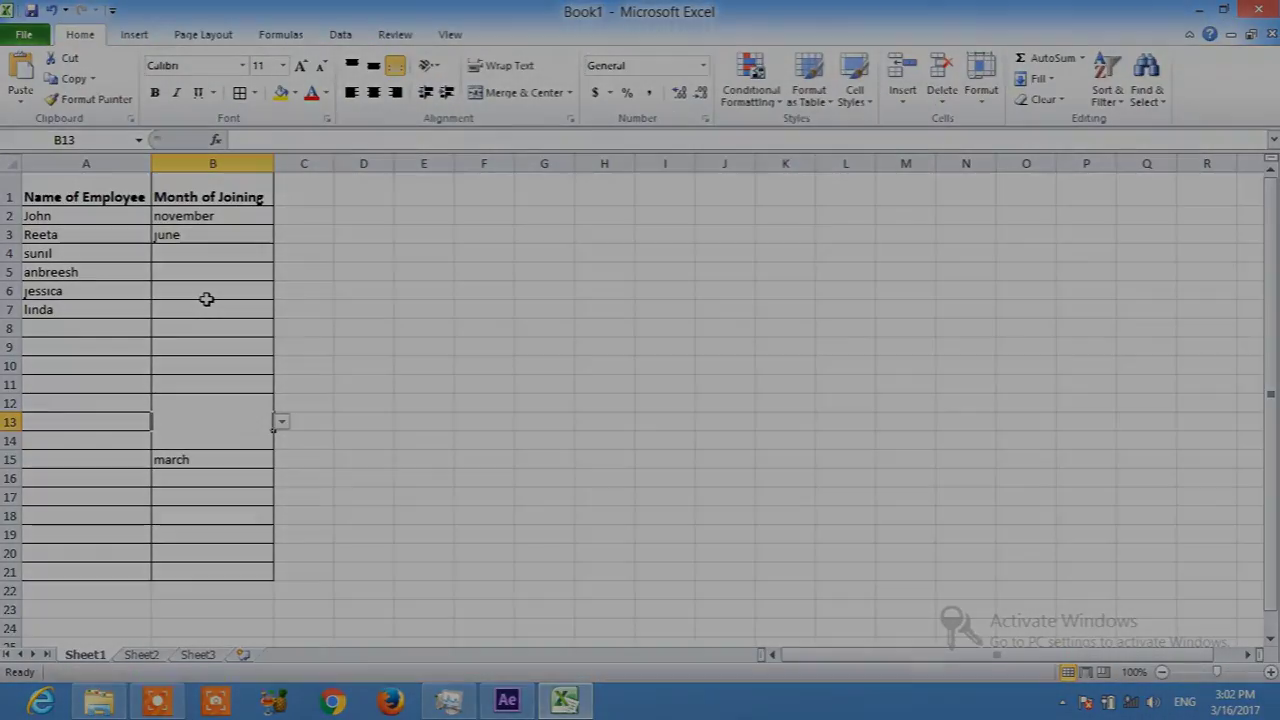